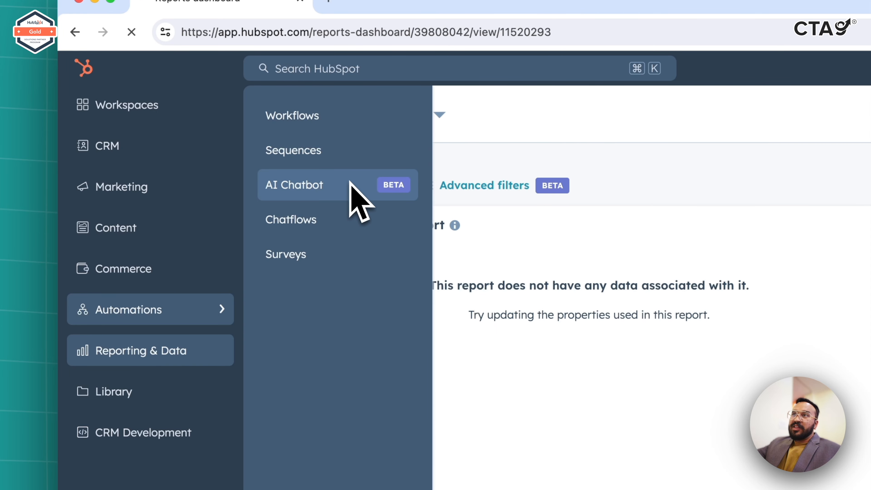
# Start setting up an AI Chatbot and choose the whole Knowledge base, with all its categories, as content sources
pyautogui.click(351, 183)
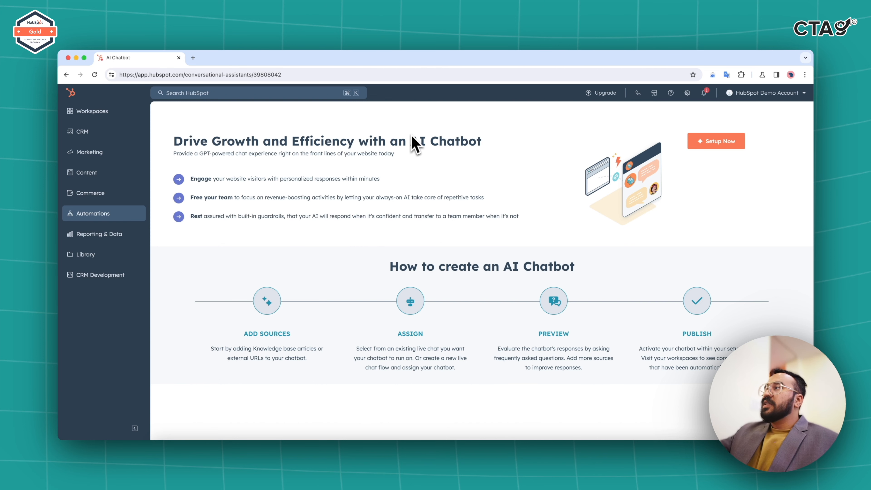
pyautogui.click(710, 143)
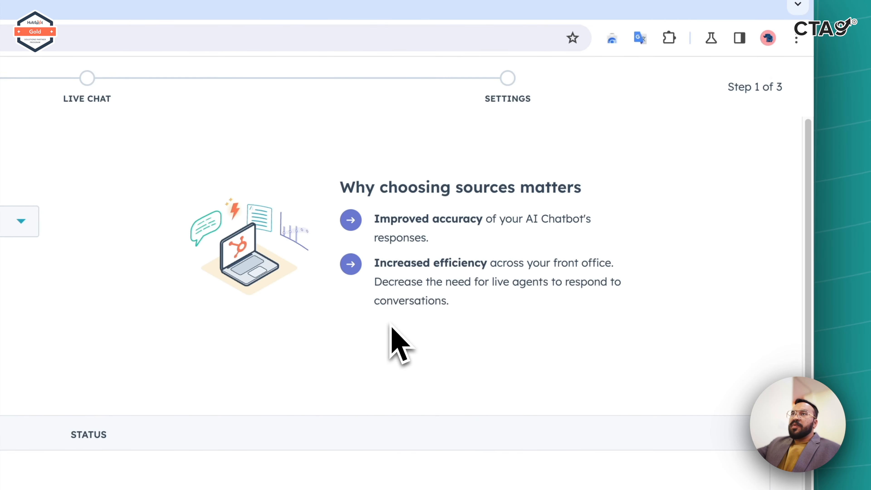
pyautogui.click(579, 234)
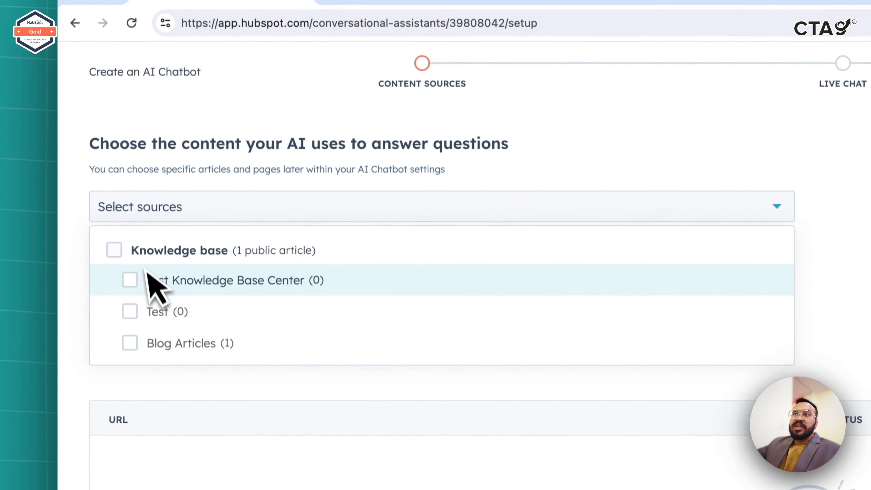
pyautogui.click(147, 268)
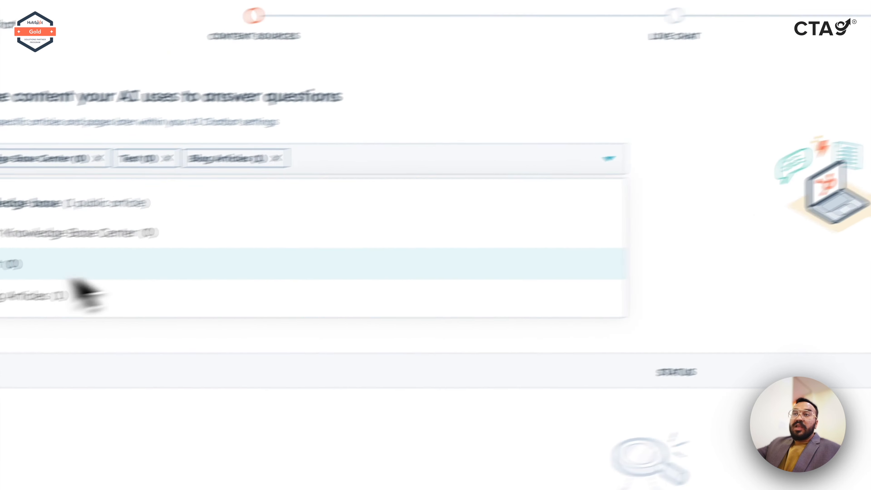
pyautogui.click(646, 309)
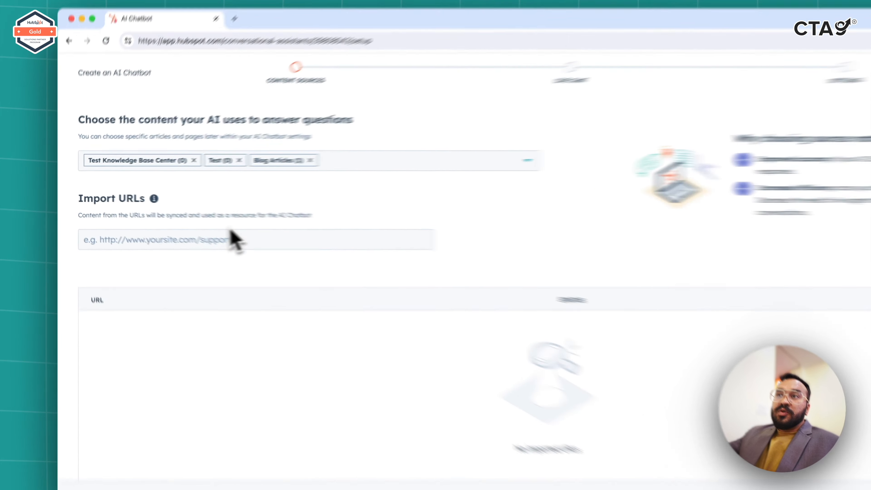
pyautogui.click(177, 226)
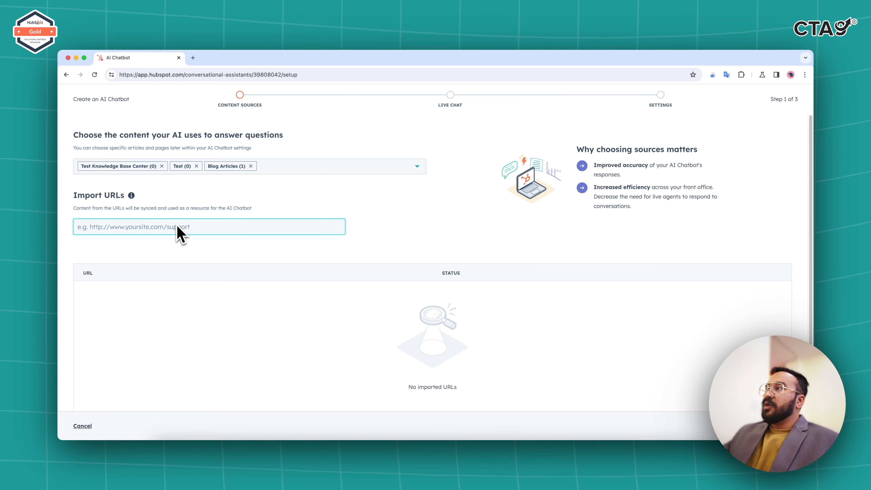
pyautogui.scroll(-1, 177, 225)
pyautogui.scroll(1, 176, 225)
pyautogui.scroll(-1, 271, 231)
pyautogui.scroll(1, 289, 223)
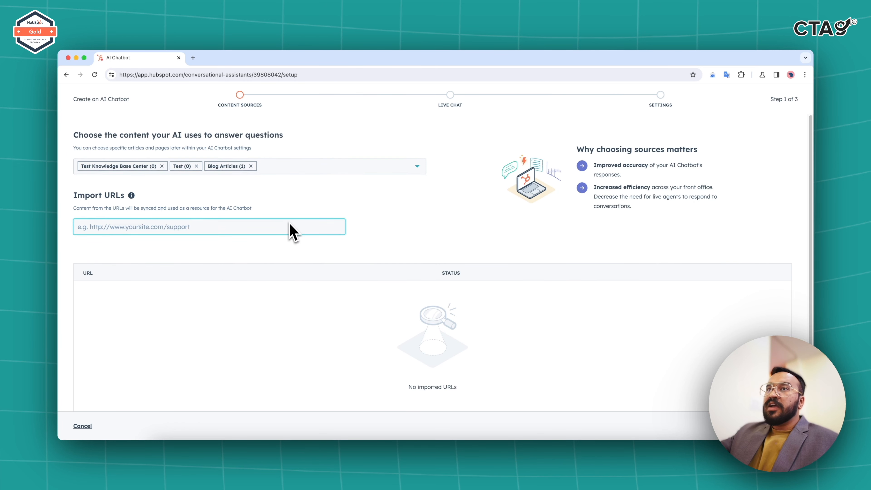
pyautogui.write('https')
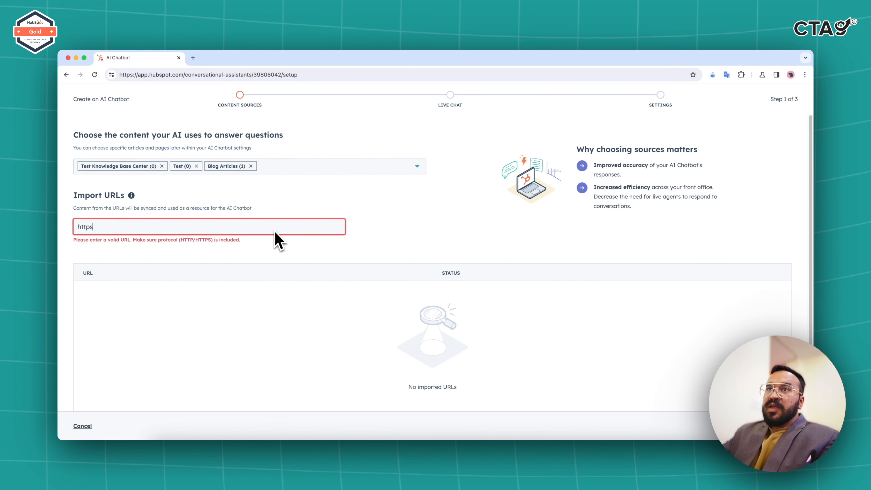
pyautogui.write('://www')
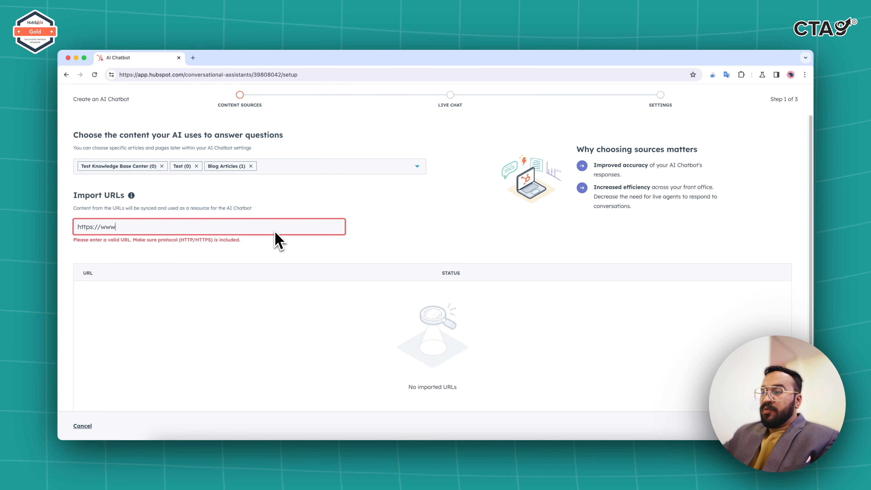
pyautogui.write('.dta9.com')
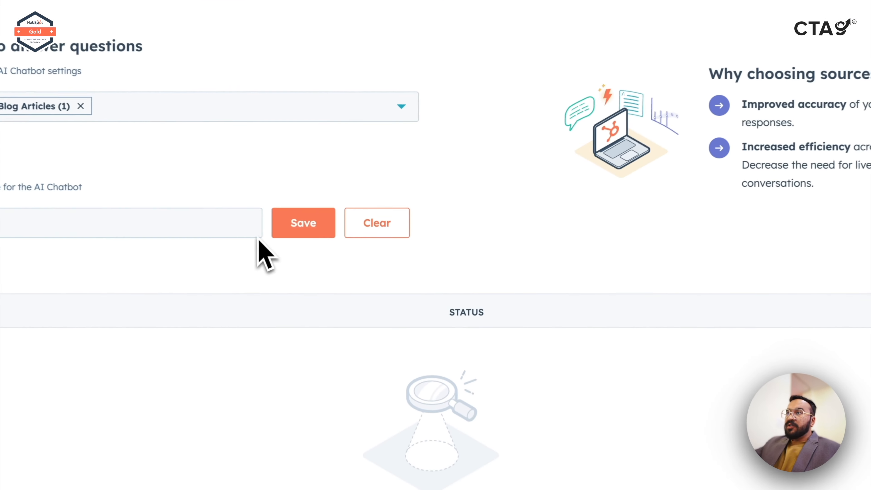
pyautogui.click(366, 226)
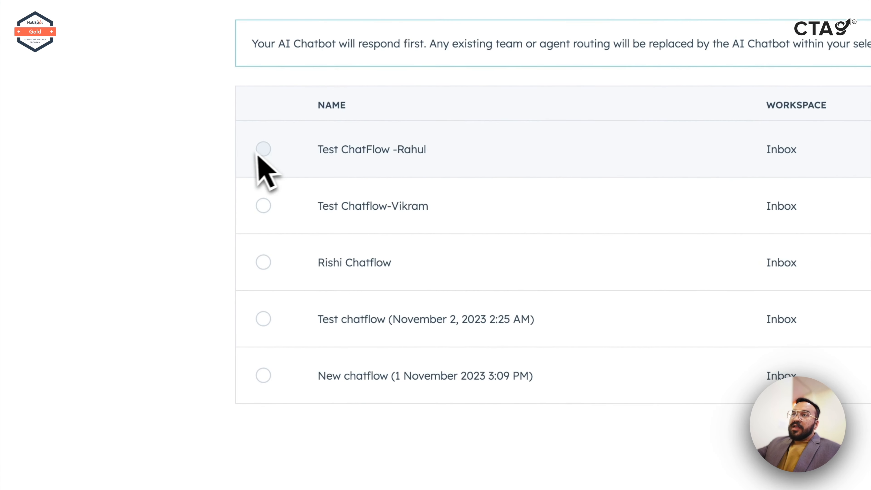
# Assign the AI Chatbot to the first test chatflow in the live chat list and continue to the settings
pyautogui.click(245, 234)
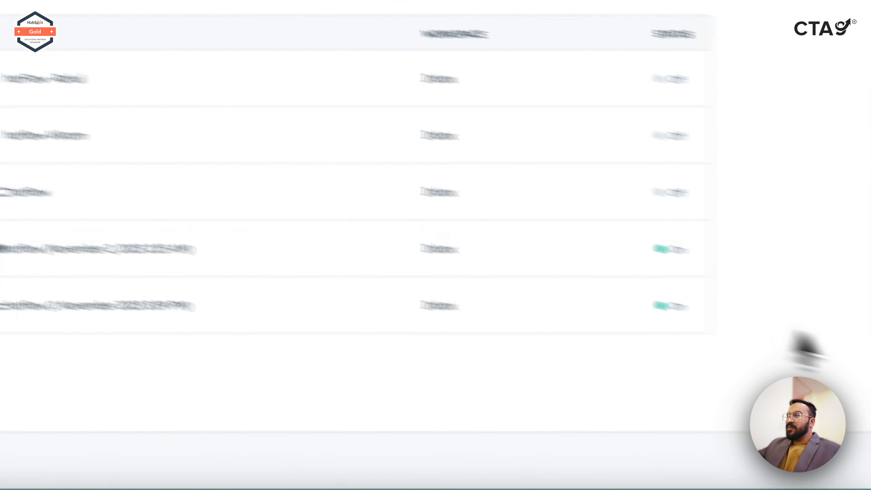
pyautogui.click(747, 425)
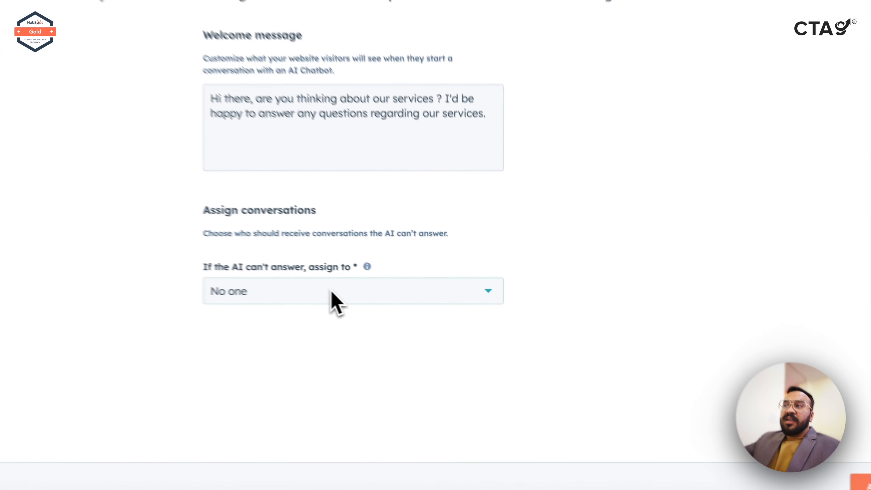
# Assign conversations the AI can't answer to specific users and teams, choose the first two listed users, and finish the chatbot setup
pyautogui.click(424, 311)
pyautogui.click(406, 331)
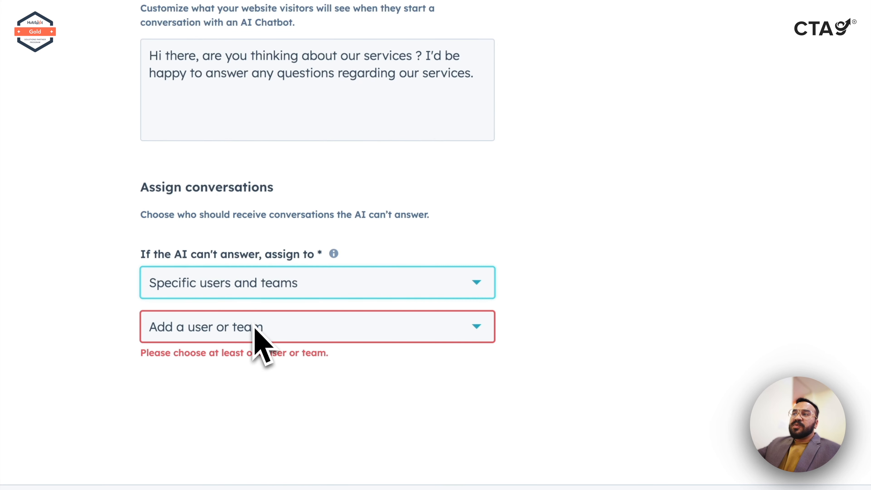
pyautogui.click(288, 328)
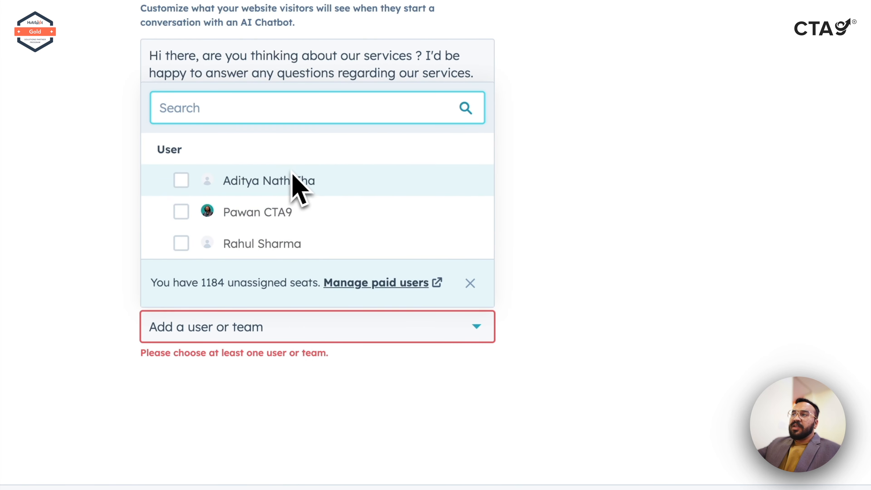
pyautogui.click(291, 180)
pyautogui.click(595, 185)
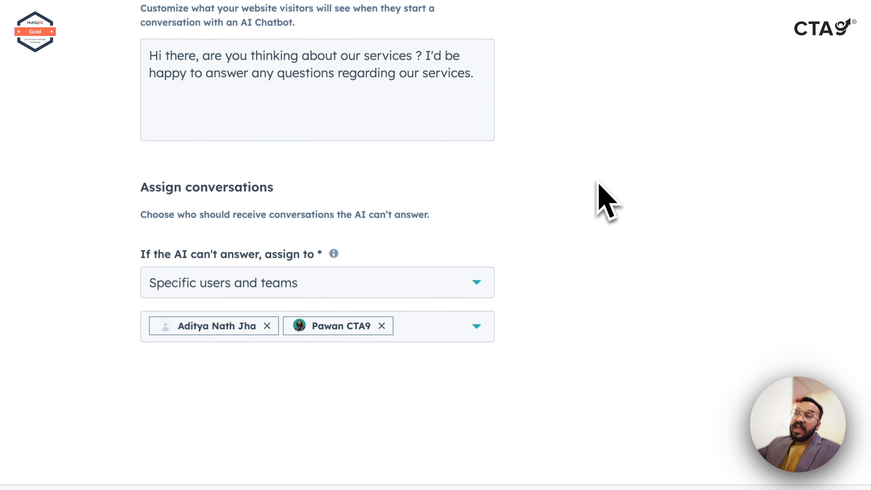
pyautogui.click(703, 424)
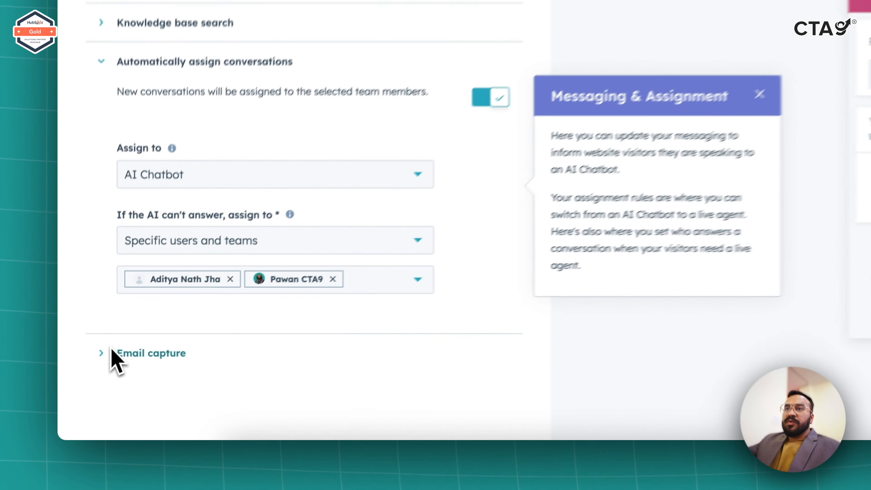
# Set email capture to ask visitors for their address if no team member responds after 1 minute, and save the chatflow
pyautogui.click(89, 392)
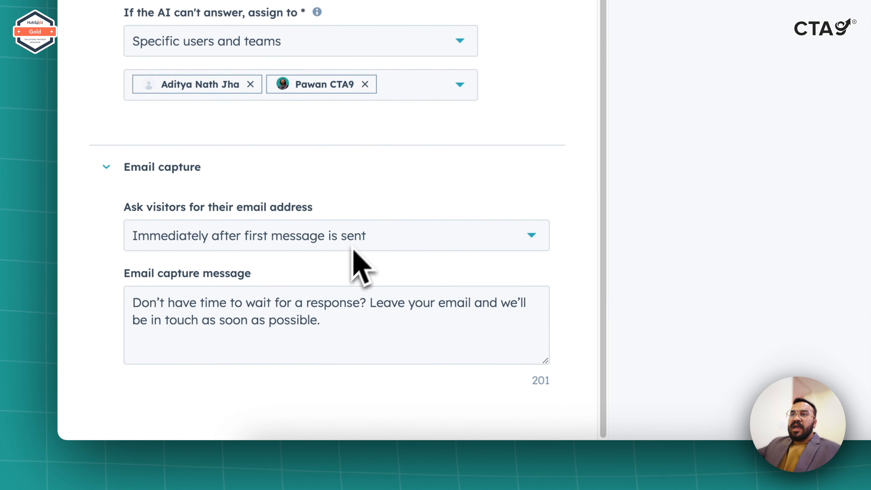
pyautogui.click(356, 243)
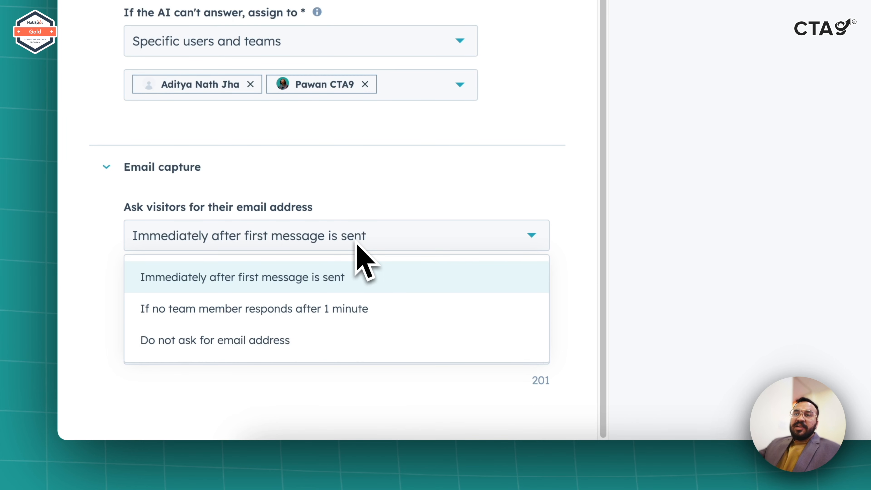
pyautogui.click(292, 309)
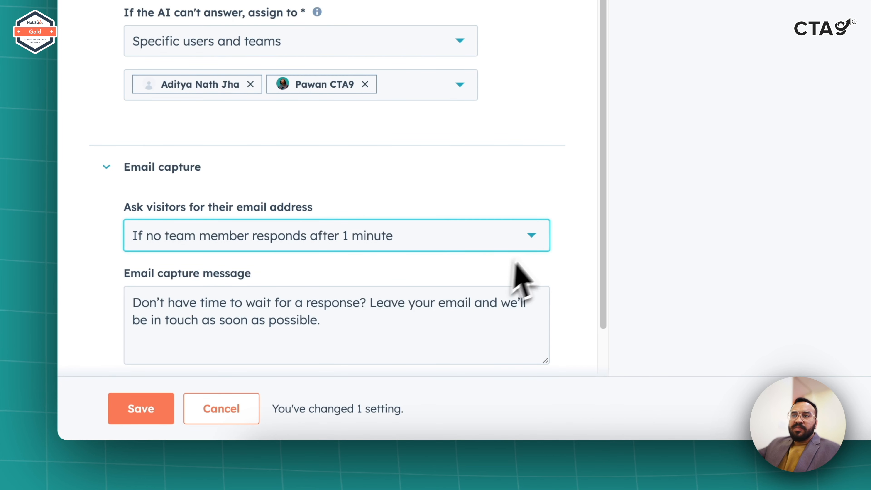
pyautogui.scroll(-2, 547, 229)
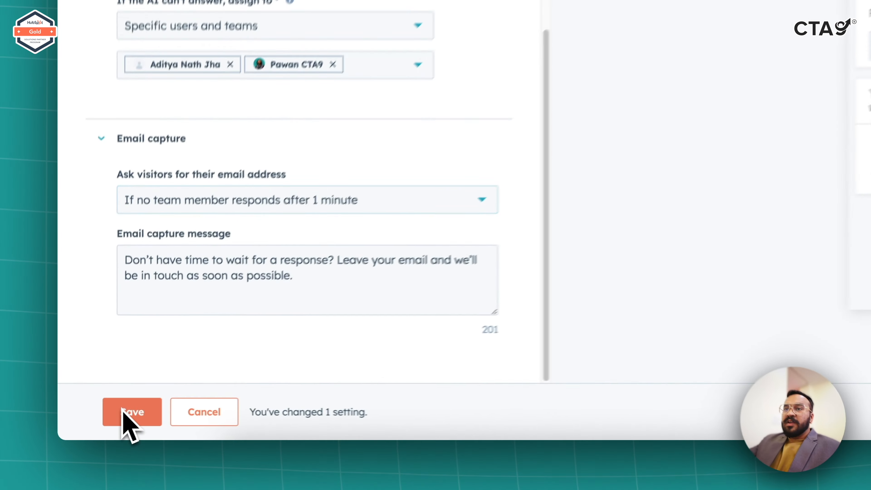
pyautogui.click(97, 425)
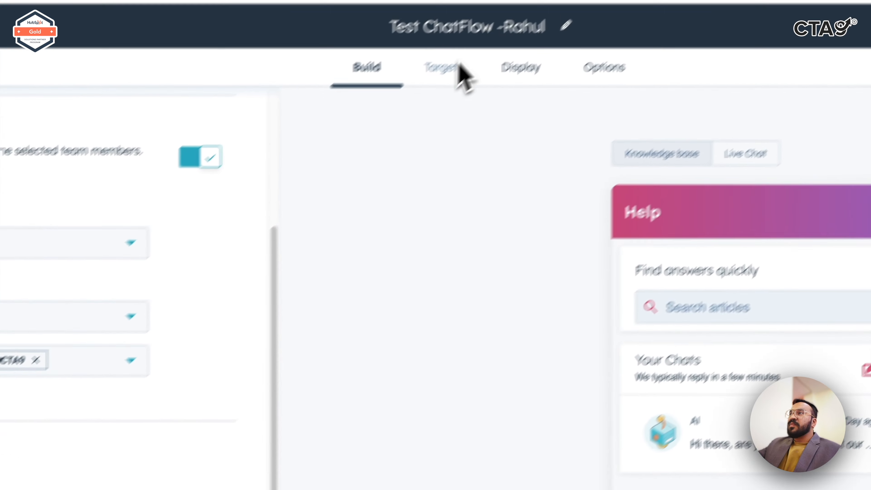
# In the chatflow's targeting, show the chat when the query parameter named "query" begins with "search"
pyautogui.click(460, 65)
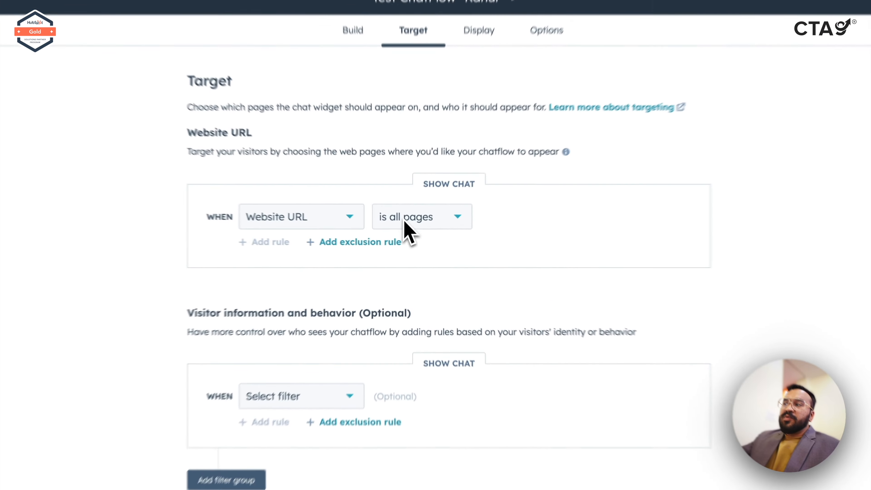
pyautogui.click(406, 232)
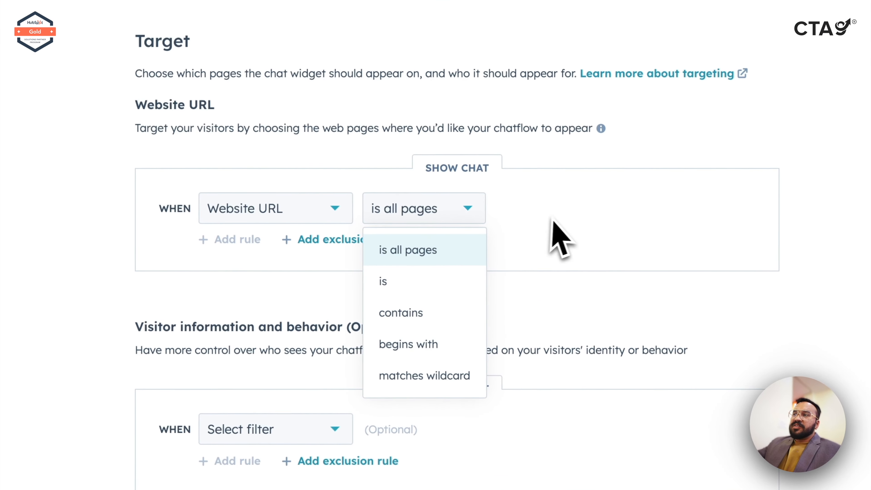
pyautogui.click(259, 217)
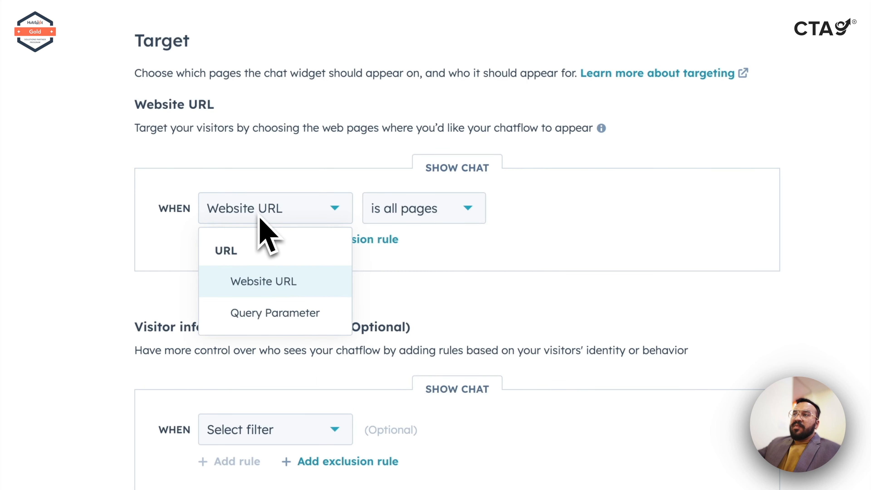
pyautogui.click(375, 263)
pyautogui.click(339, 212)
pyautogui.click(275, 312)
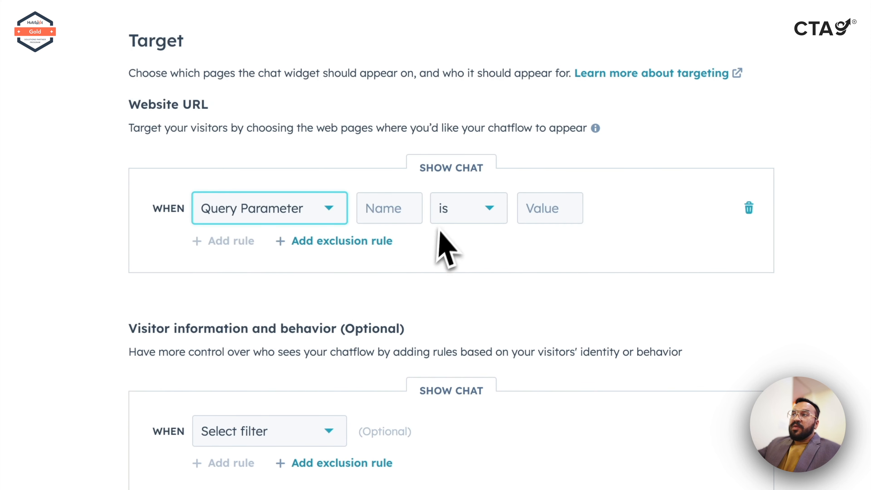
pyautogui.click(410, 214)
pyautogui.click(504, 202)
pyautogui.click(540, 207)
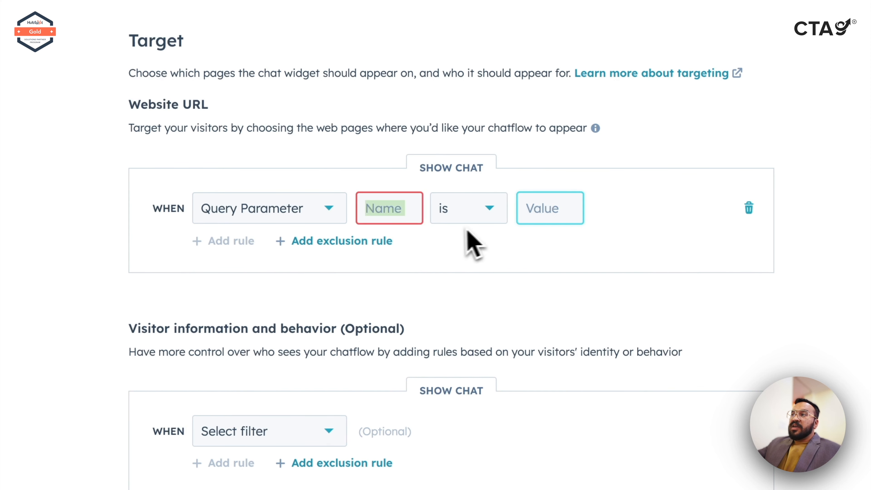
pyautogui.click(490, 205)
pyautogui.click(462, 279)
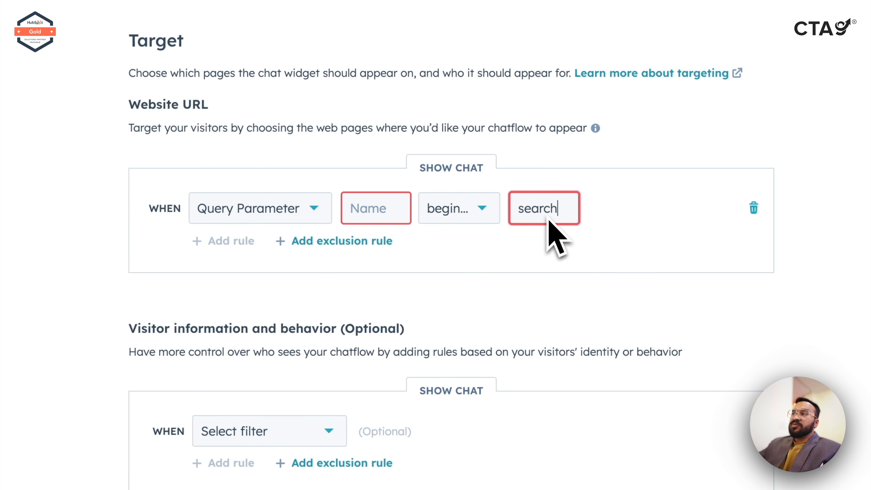
pyautogui.click(398, 201)
pyautogui.write('query')
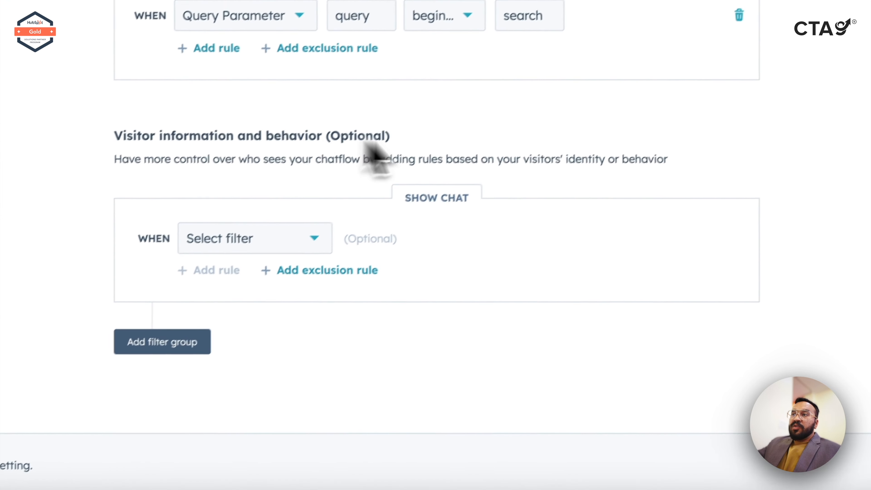
# Add a visitor information rule that shows the chat when the visitor is a contact, and save the targeting
pyautogui.click(329, 227)
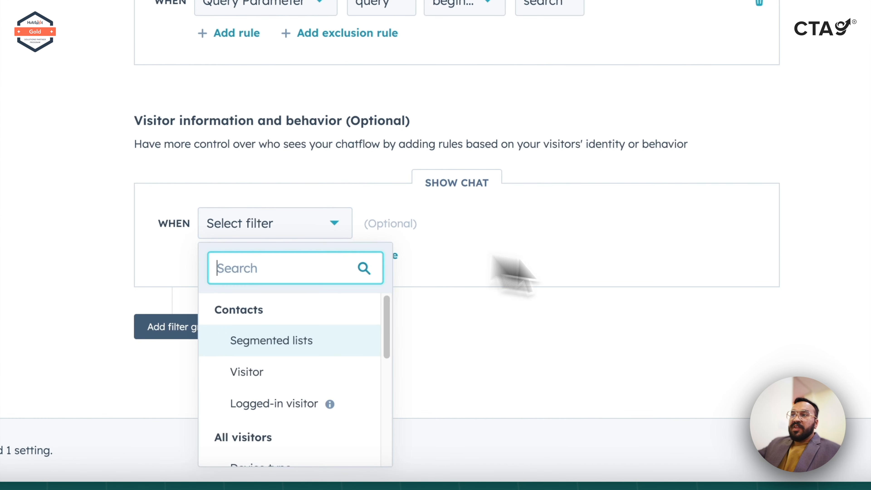
pyautogui.click(341, 377)
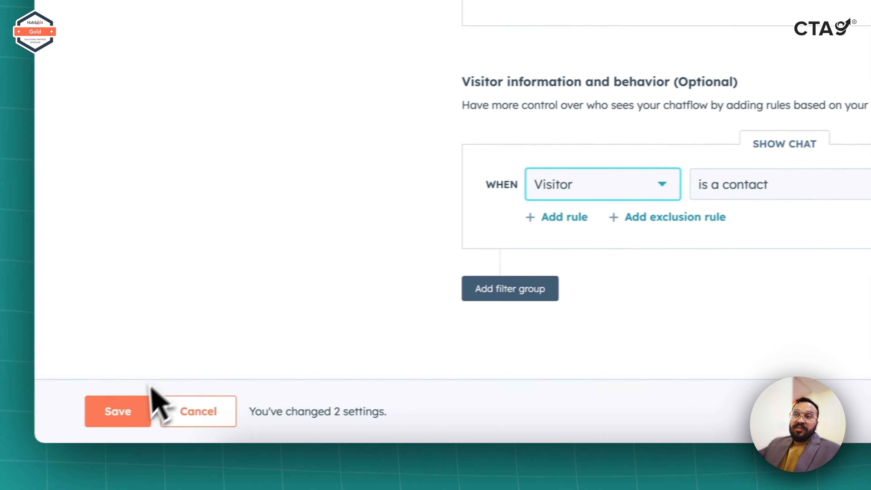
pyautogui.click(144, 410)
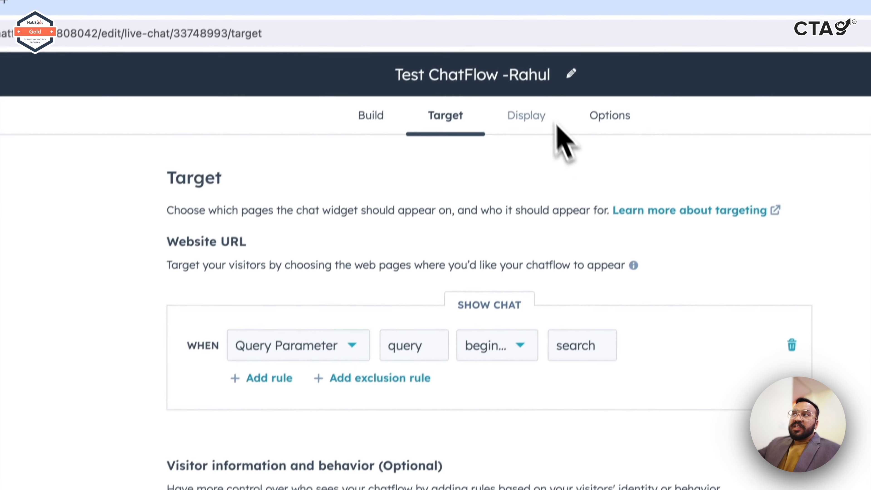
# Examine the chatflow's display settings, comparing the chat display behavior options for desktop and mobile
pyautogui.click(542, 115)
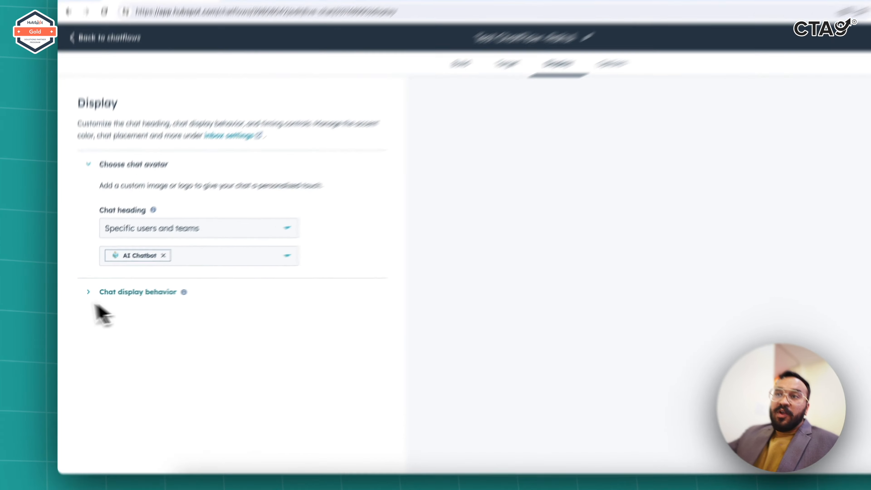
pyautogui.click(84, 297)
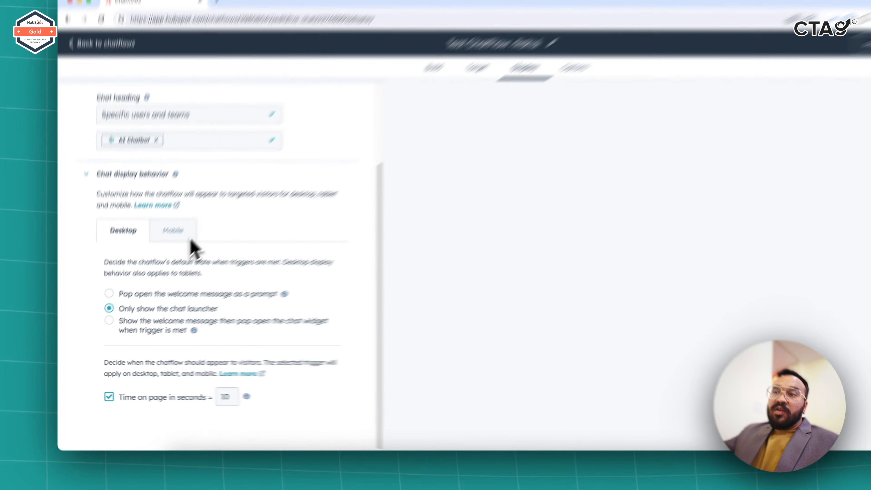
pyautogui.click(168, 258)
pyautogui.click(118, 258)
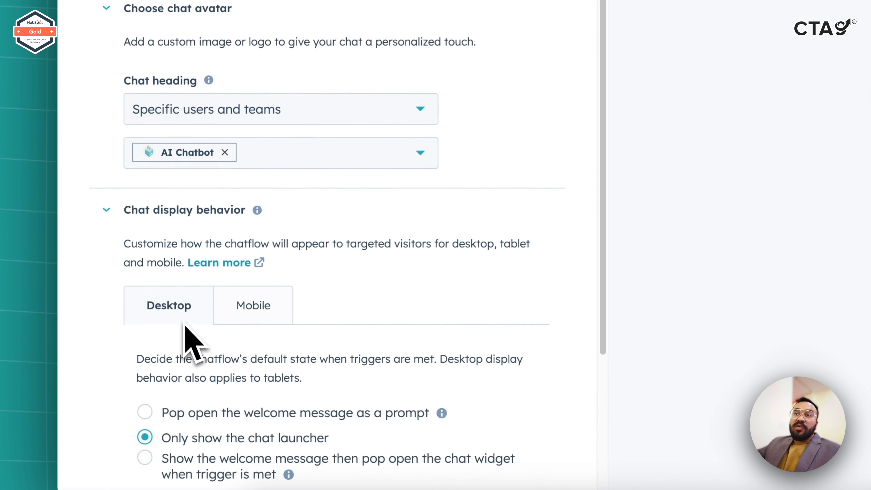
# In the chatflow's options, turn on consent to process data and consent to collect chat cookies
pyautogui.scroll(-5, 185, 324)
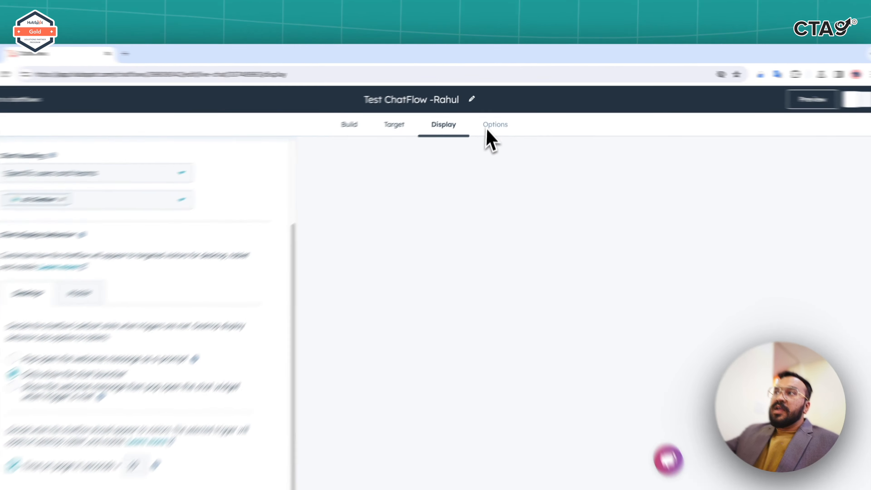
pyautogui.click(495, 118)
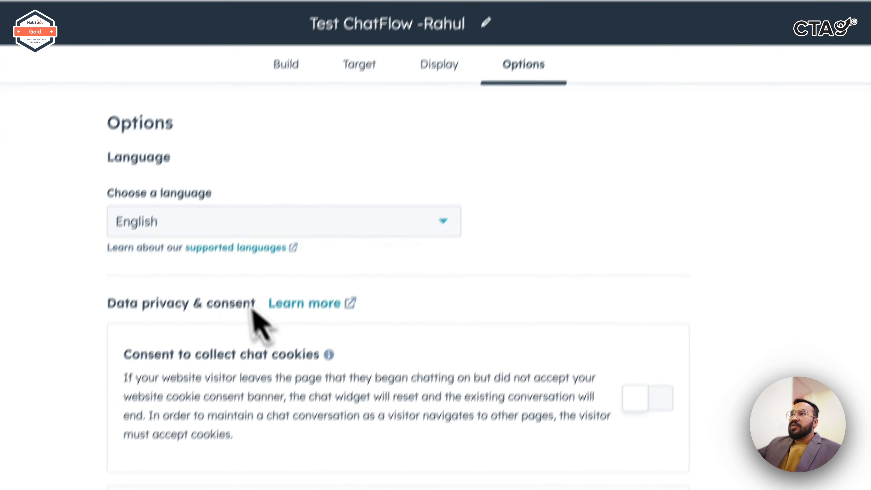
pyautogui.scroll(-6, 261, 369)
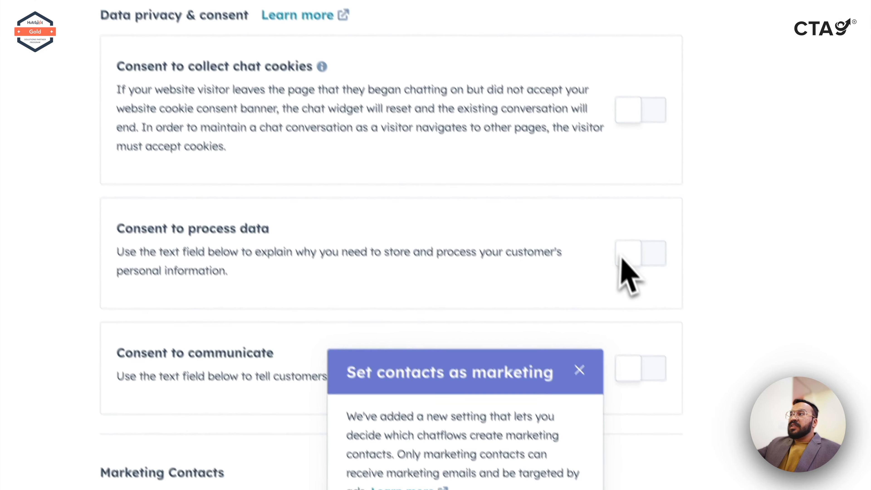
pyautogui.click(622, 261)
pyautogui.scroll(5, 343, 261)
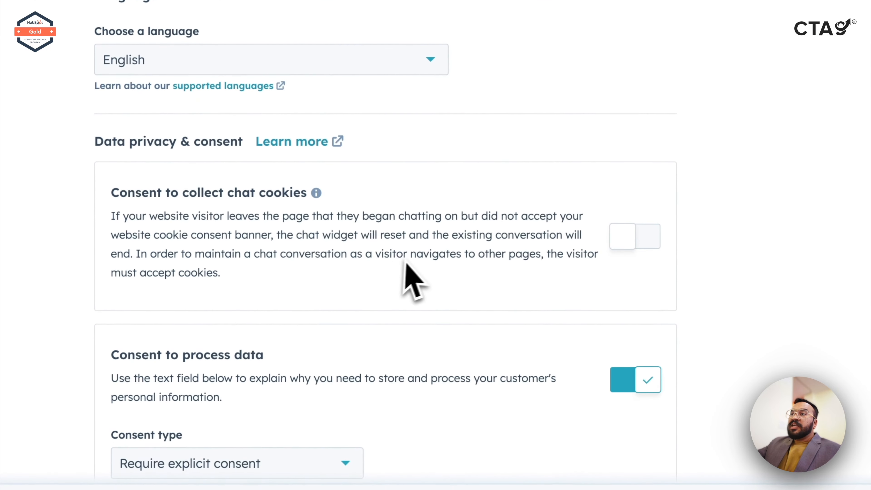
pyautogui.click(648, 237)
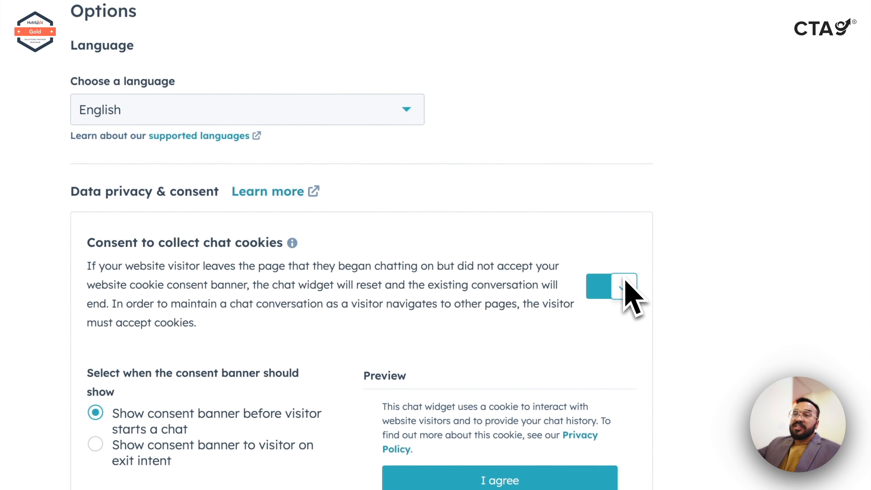
# Turn on consent to communicate for the chatflow, using a Marketing Email subscription type
pyautogui.scroll(-20, 625, 281)
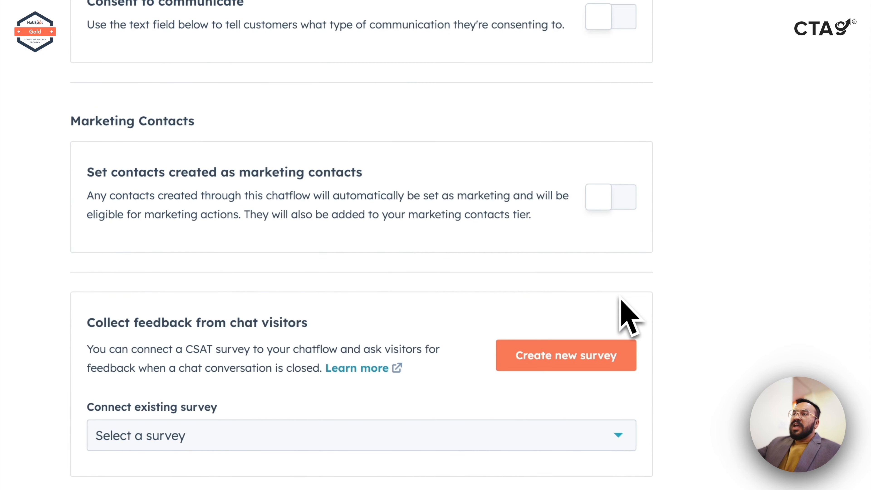
pyautogui.scroll(9, 621, 300)
pyautogui.click(628, 324)
pyautogui.scroll(-8, 563, 377)
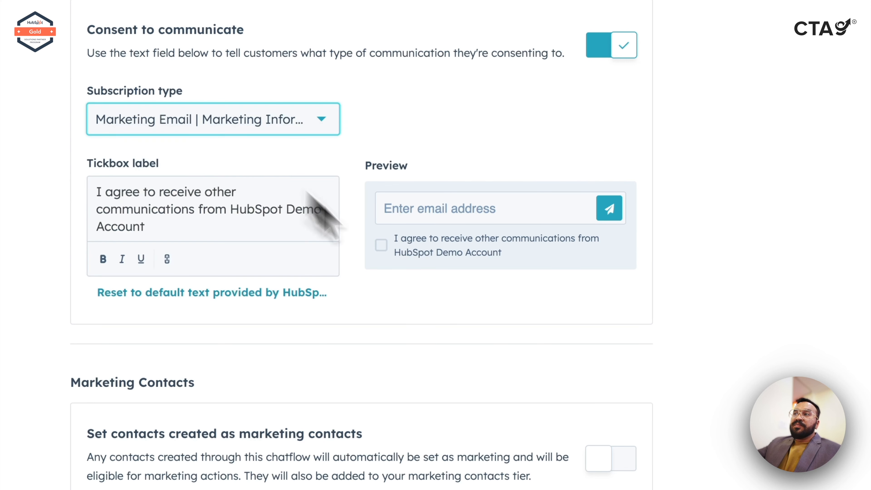
# Set contacts created through the chatflow as marketing contacts and save the options
pyautogui.scroll(-9, 535, 384)
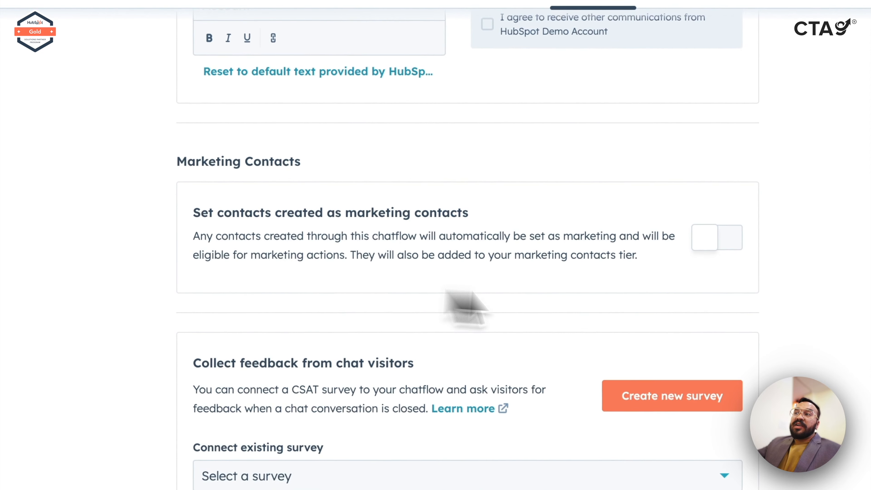
pyautogui.click(734, 240)
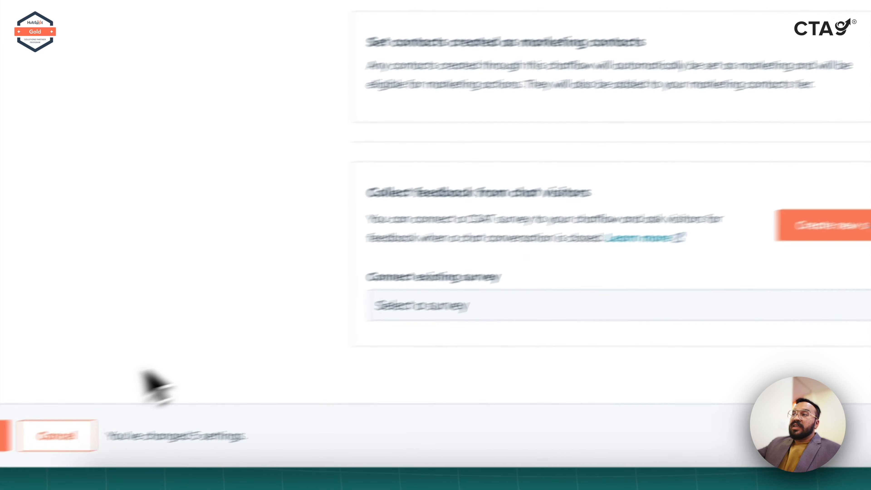
pyautogui.click(117, 425)
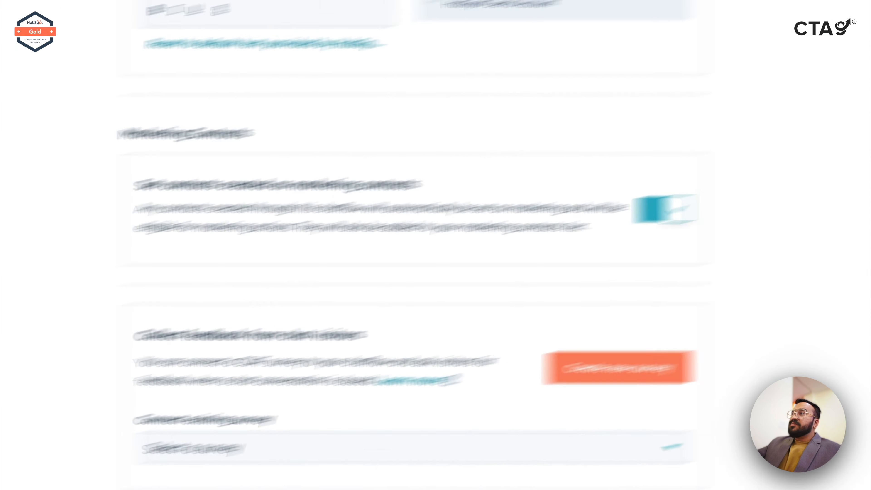
# Activate the chatflow and preview its chat widget, restarting the conversation once before closing the preview
pyautogui.scroll(10, 478, 140)
pyautogui.click(785, 137)
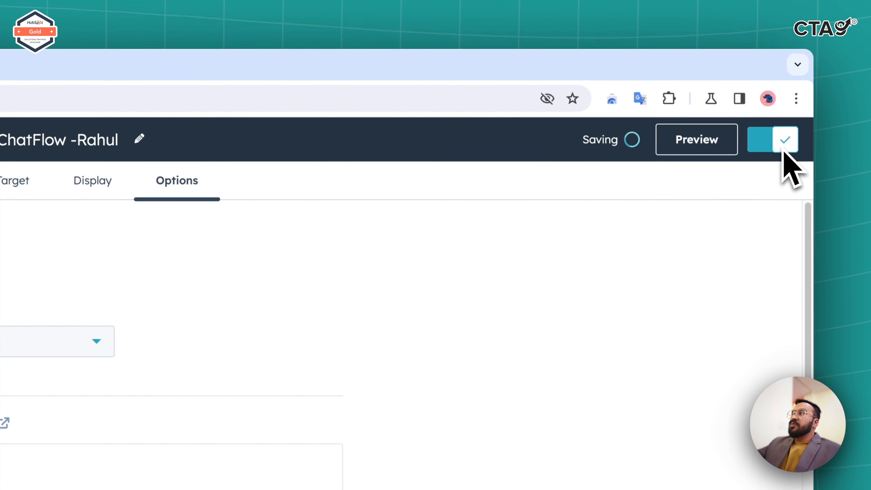
pyautogui.click(695, 143)
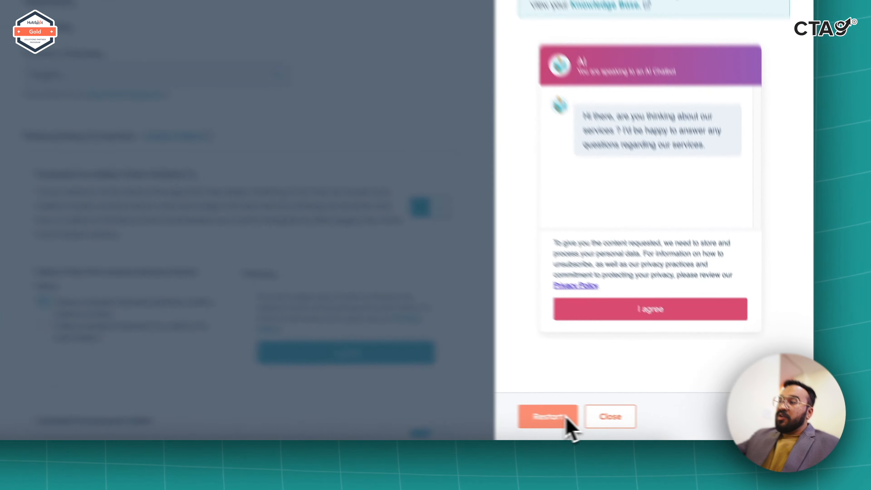
pyautogui.click(566, 418)
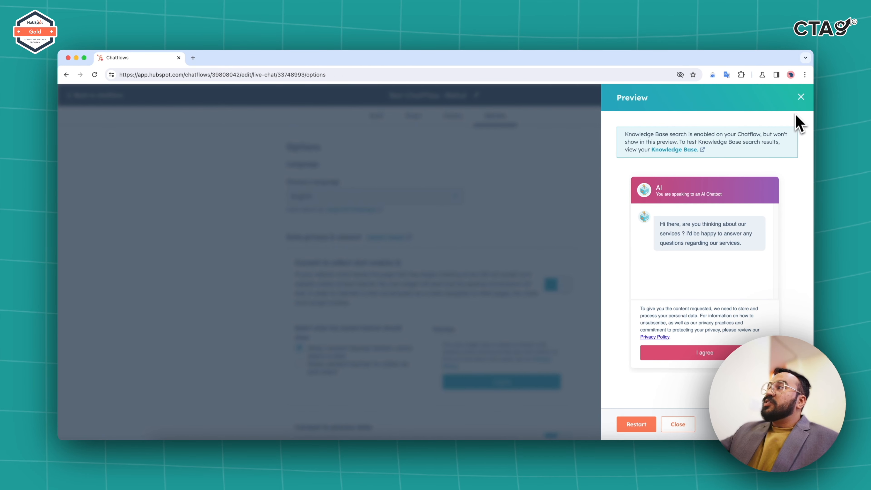
pyautogui.click(801, 97)
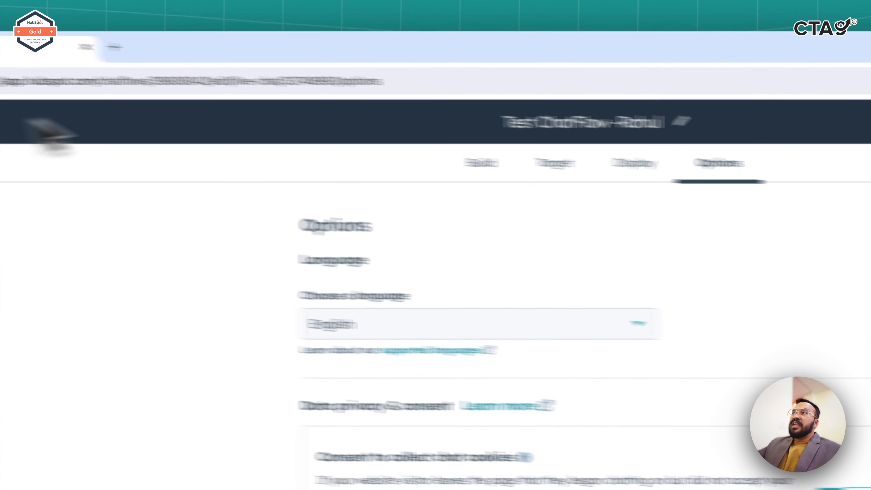
# Leave the chatflow editor to view the AI Chatbot's content sources, and return to the chatflows list
pyautogui.click(111, 165)
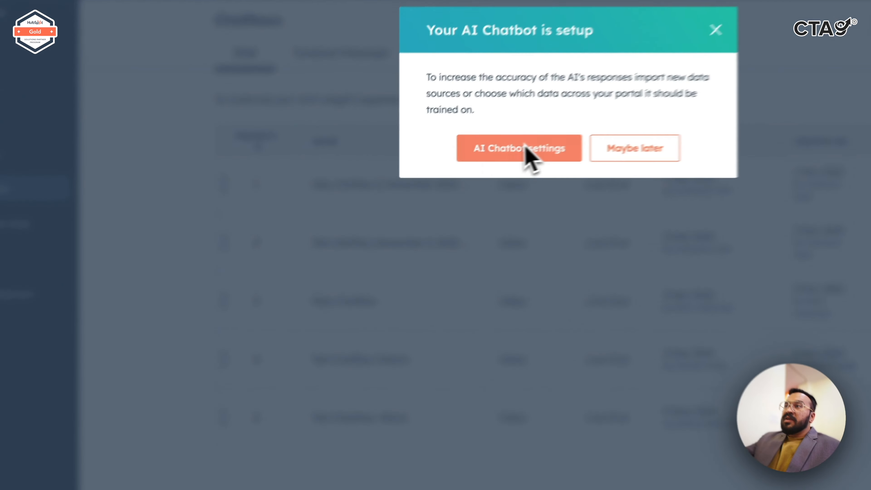
pyautogui.click(407, 190)
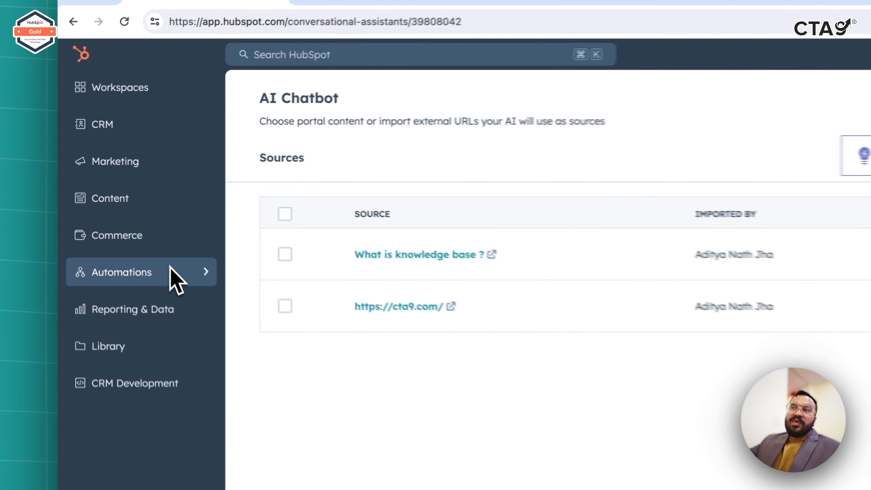
pyautogui.click(125, 214)
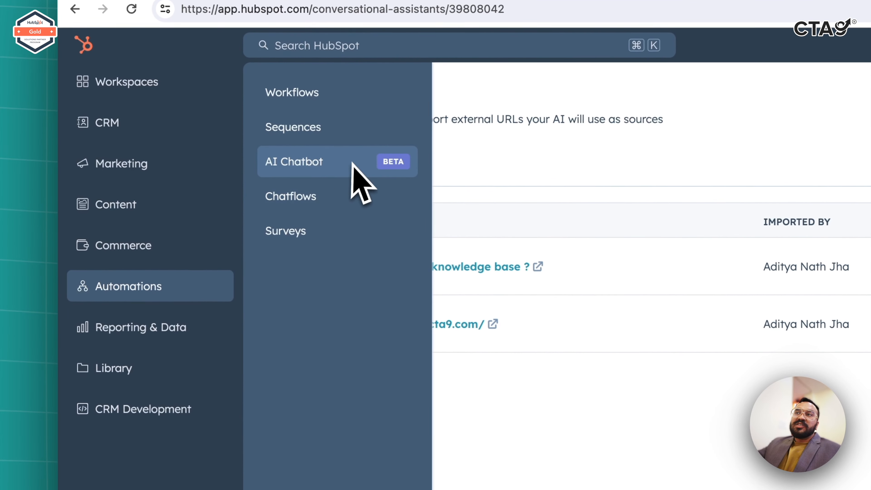
pyautogui.click(331, 202)
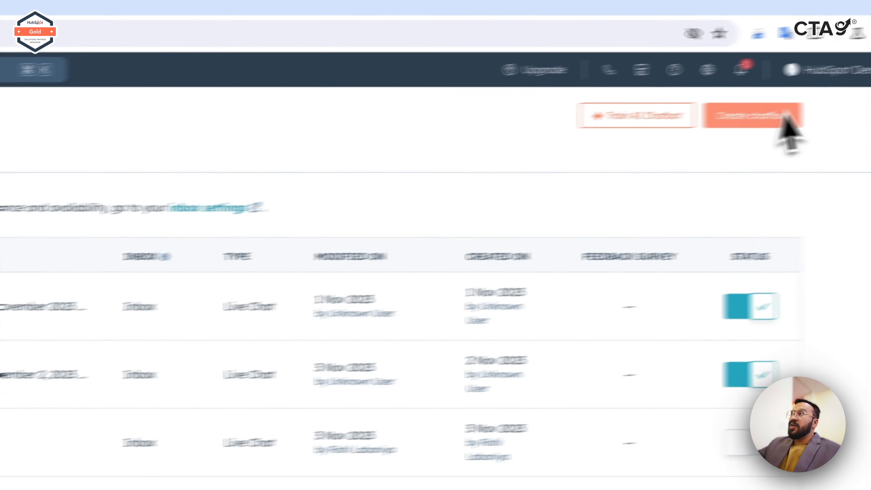
# Start creating a new chatflow for the website channel and connect it to Inbox instead of Help Desk
pyautogui.click(768, 120)
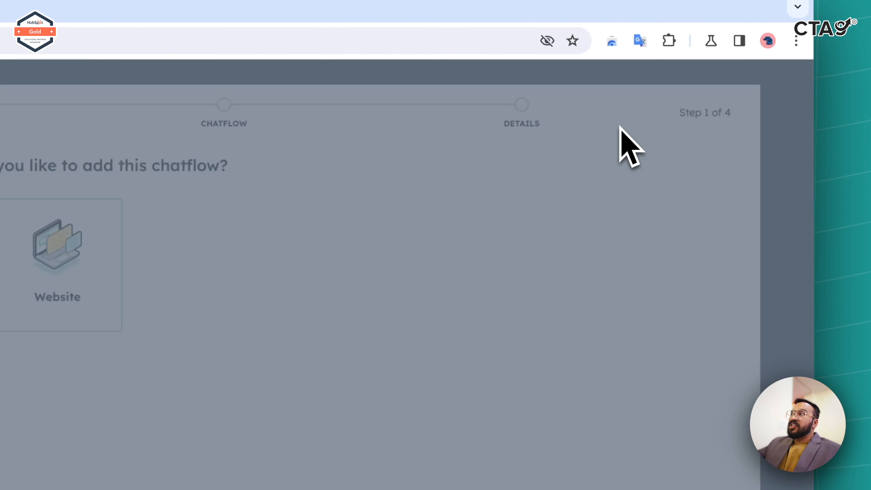
pyautogui.click(24, 269)
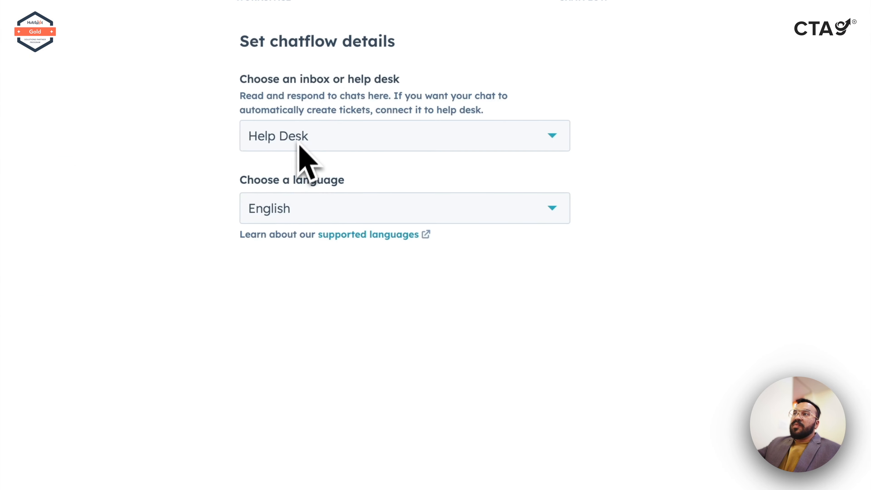
pyautogui.click(402, 130)
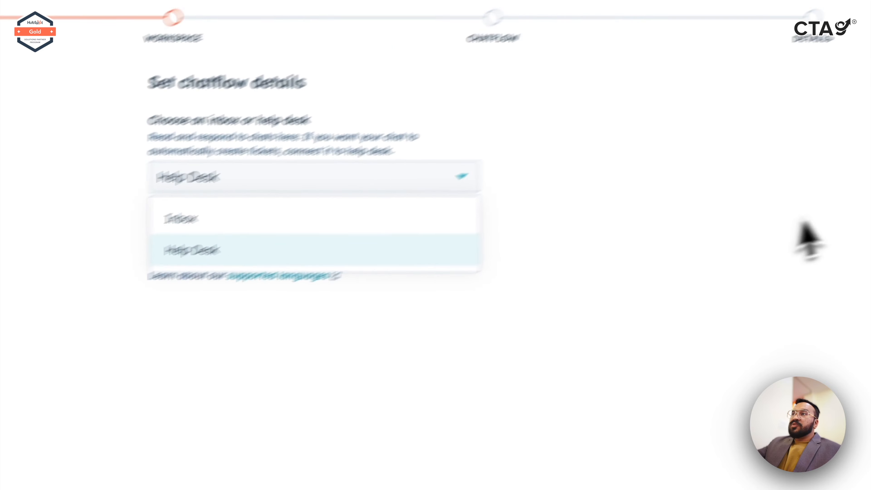
pyautogui.click(803, 224)
pyautogui.click(445, 137)
pyautogui.click(231, 230)
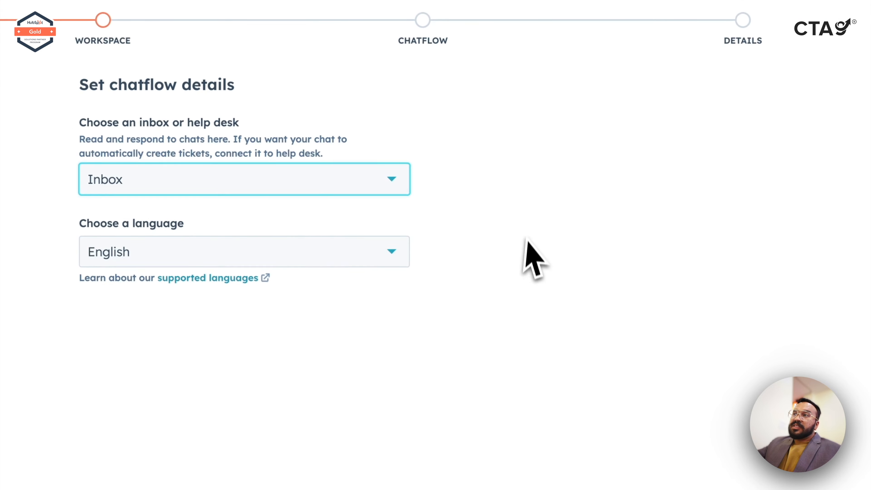
pyautogui.click(727, 427)
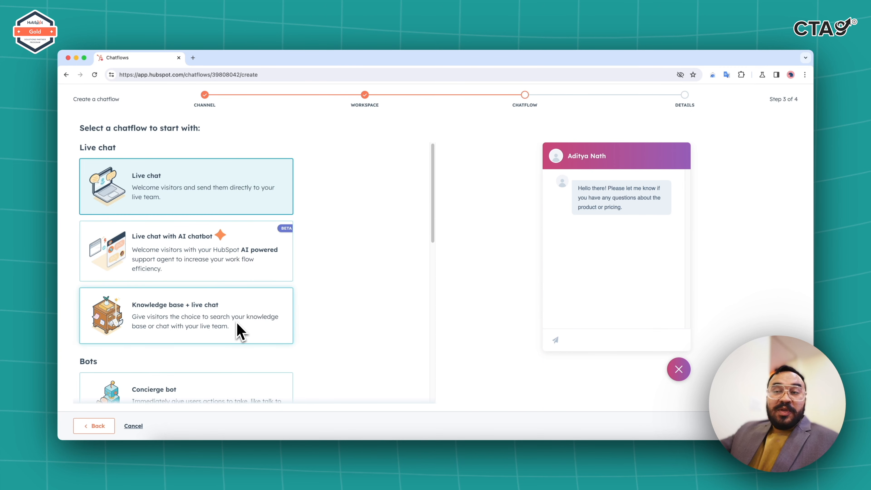
# Browse the live chat and bot templates and choose Concierge bot for the new chatflow
pyautogui.scroll(-5, 360, 325)
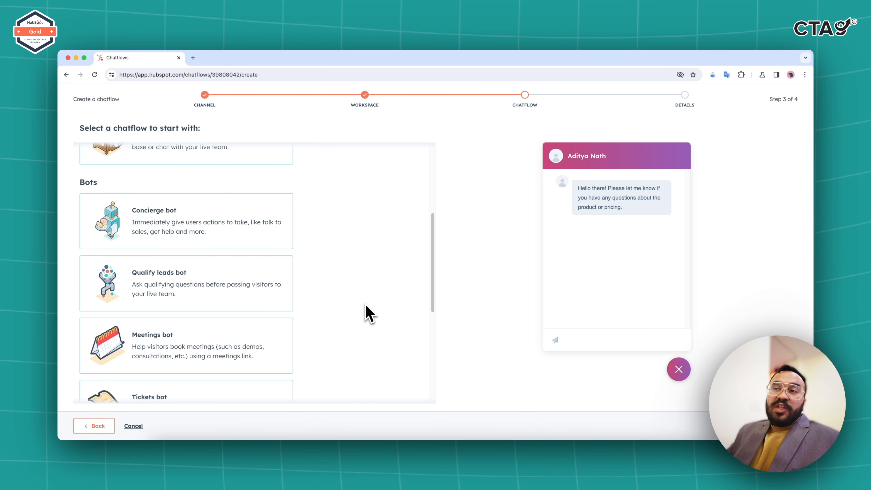
pyautogui.scroll(-3, 366, 306)
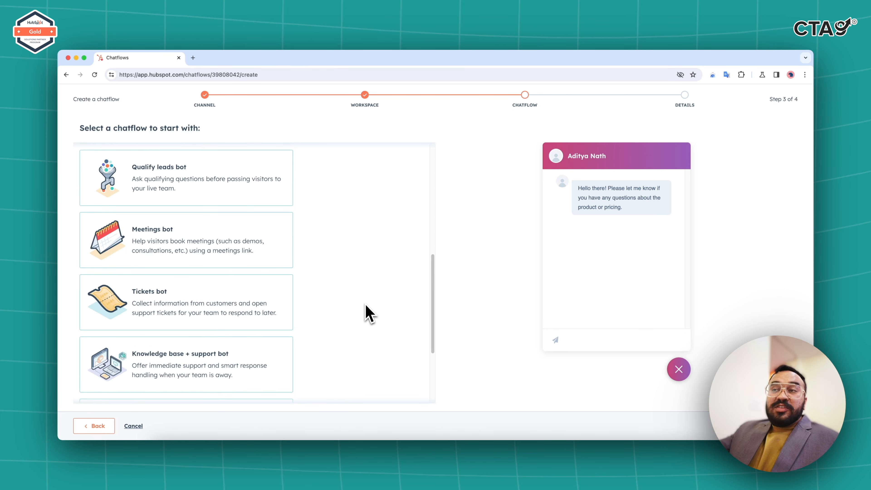
pyautogui.scroll(-4, 276, 305)
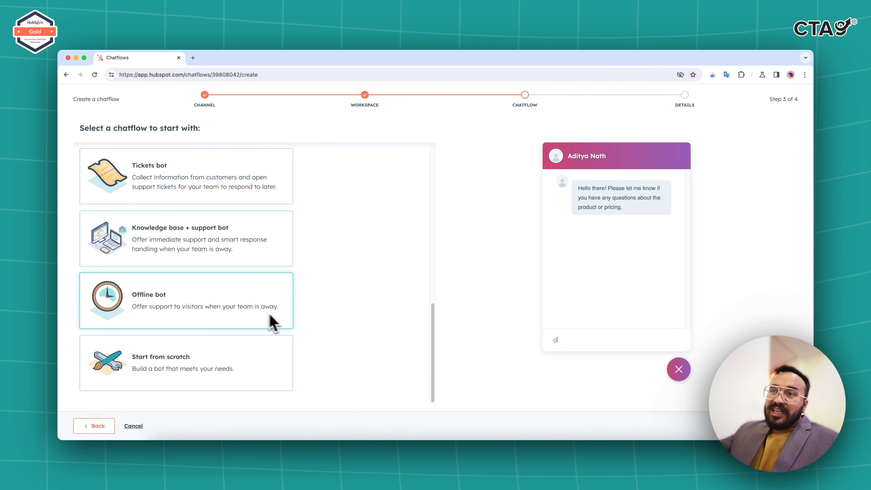
pyautogui.scroll(10, 186, 377)
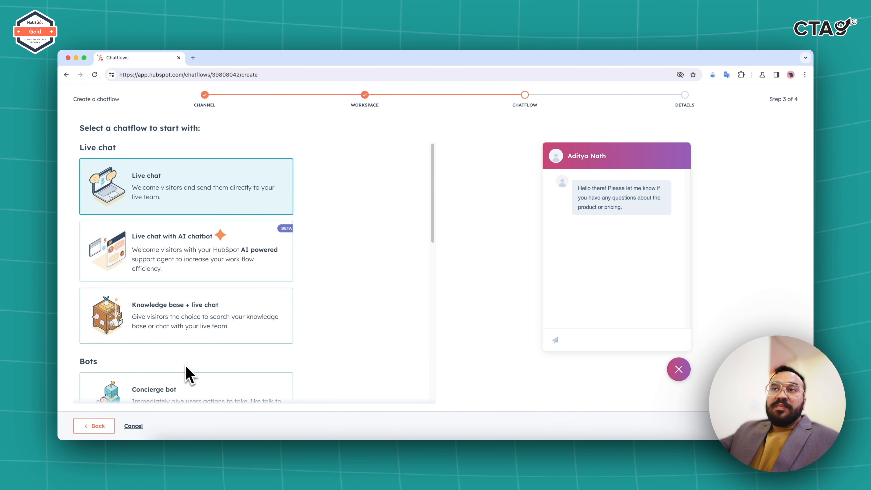
pyautogui.scroll(-4, 242, 278)
pyautogui.click(242, 285)
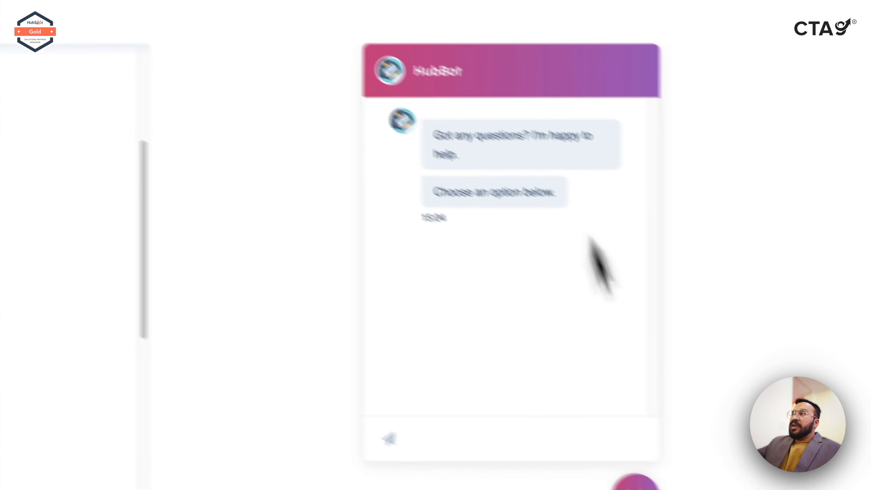
pyautogui.click(865, 466)
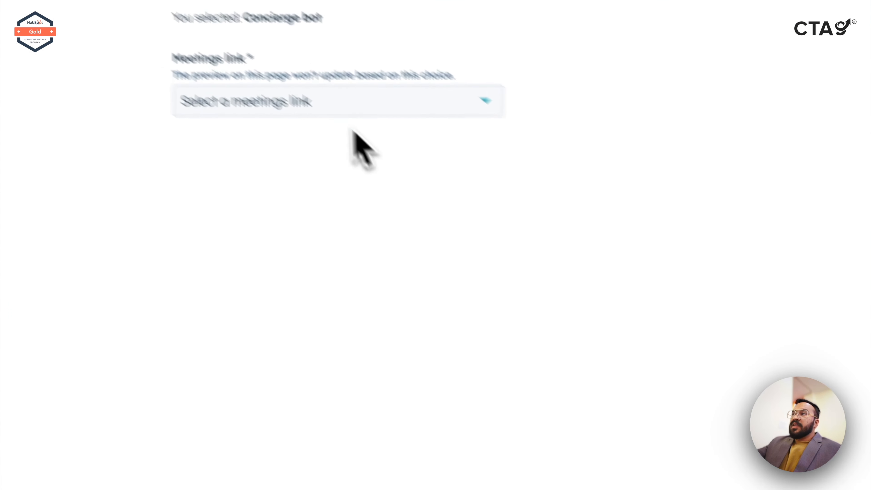
# Set the Concierge bot's meetings link to "60 min, 30 min, and 15 min meeting" and create the chatflow
pyautogui.click(445, 161)
pyautogui.click(391, 276)
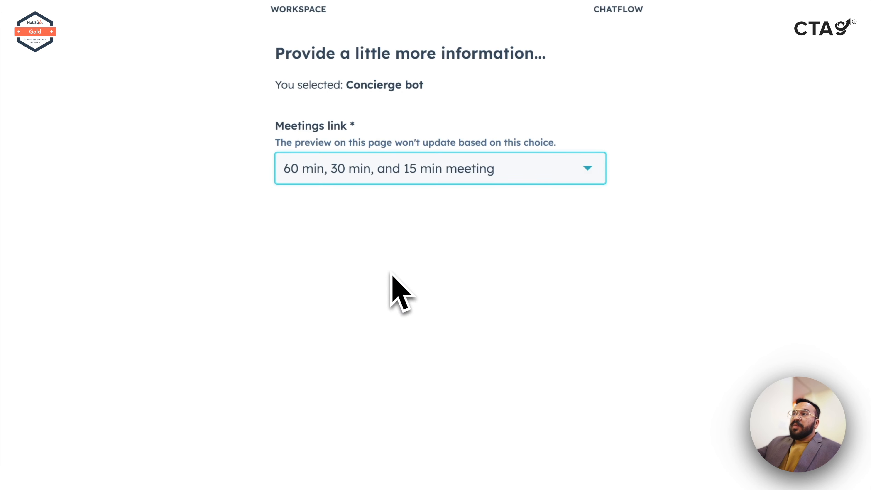
pyautogui.click(746, 428)
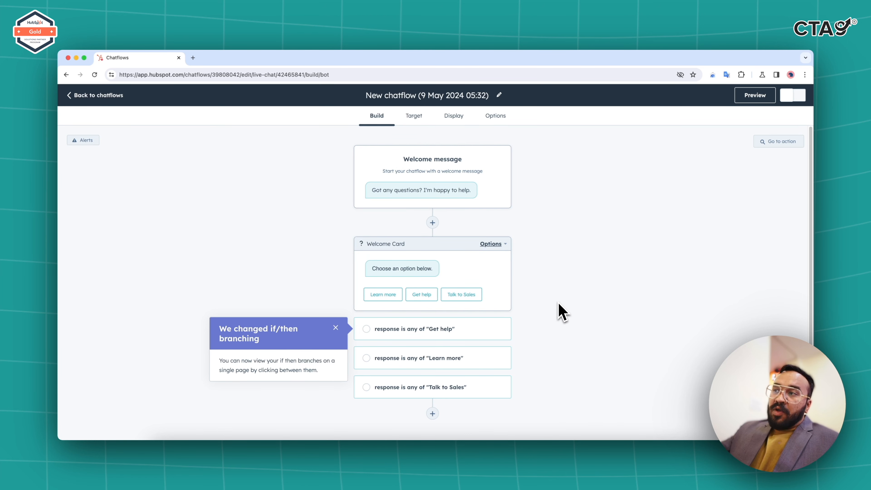
# Examine the actions that follow the Welcome Card's "Get help" and "Learn more" response branches
pyautogui.scroll(-1, 562, 312)
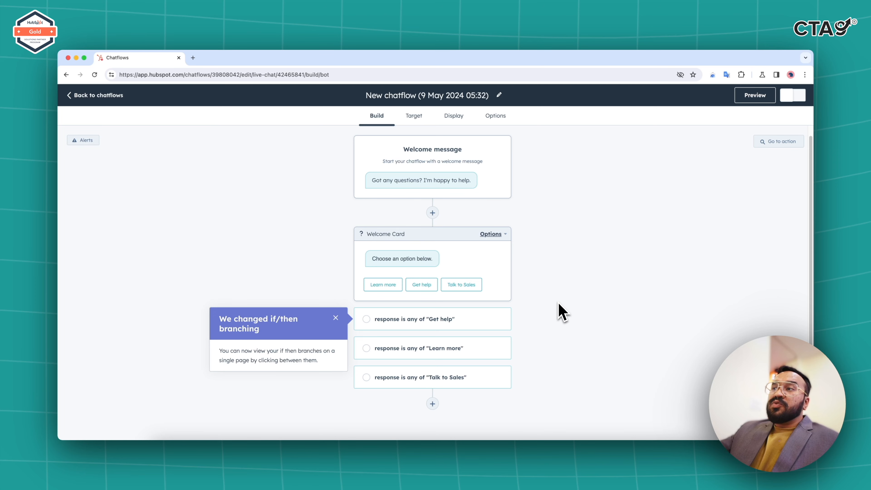
pyautogui.scroll(-1, 563, 312)
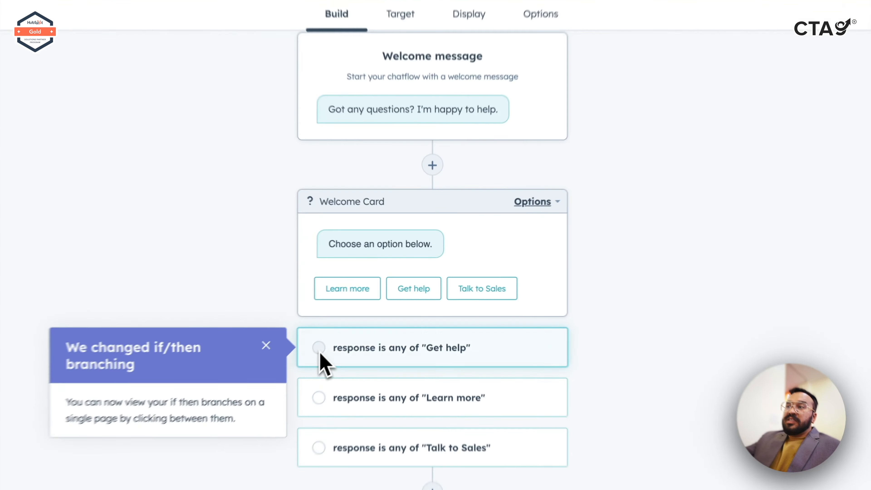
pyautogui.click(366, 310)
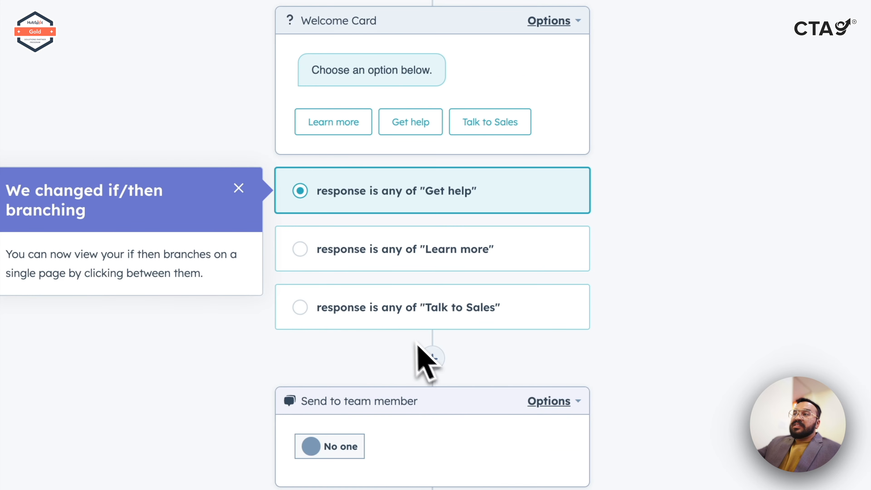
pyautogui.click(465, 260)
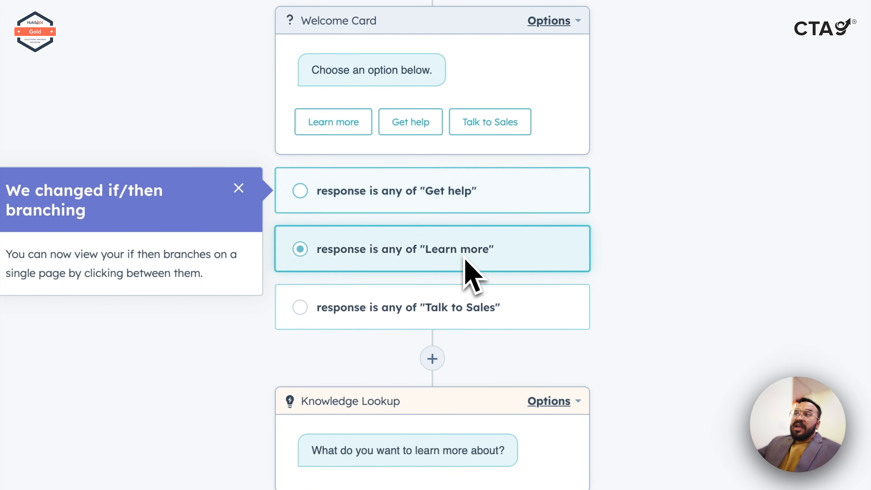
# Examine the remaining actions of the "Learn more" branch and those following "Talk to Sales", dismissing the if/then branching tip
pyautogui.scroll(-5, 472, 340)
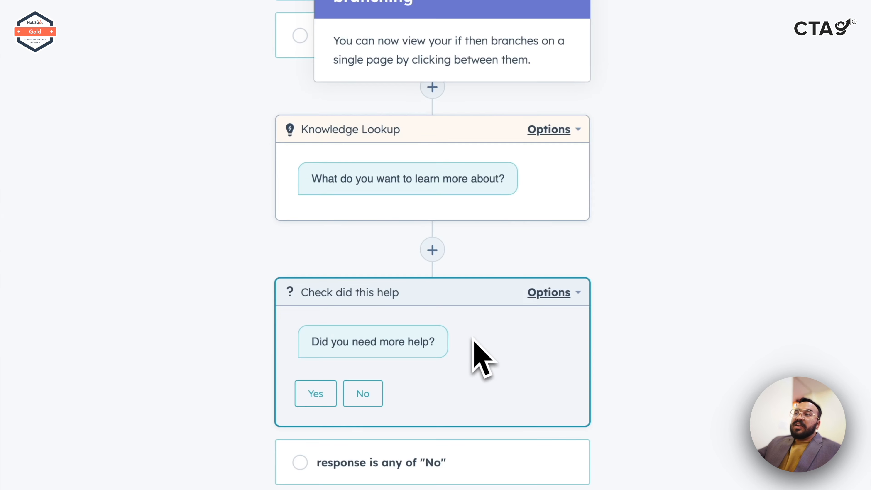
pyautogui.scroll(3, 475, 336)
pyautogui.scroll(1, 494, 171)
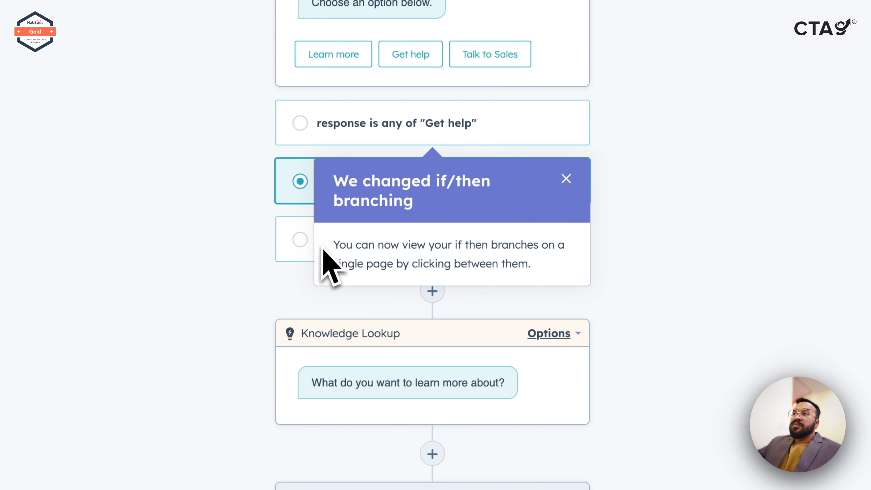
pyautogui.click(297, 242)
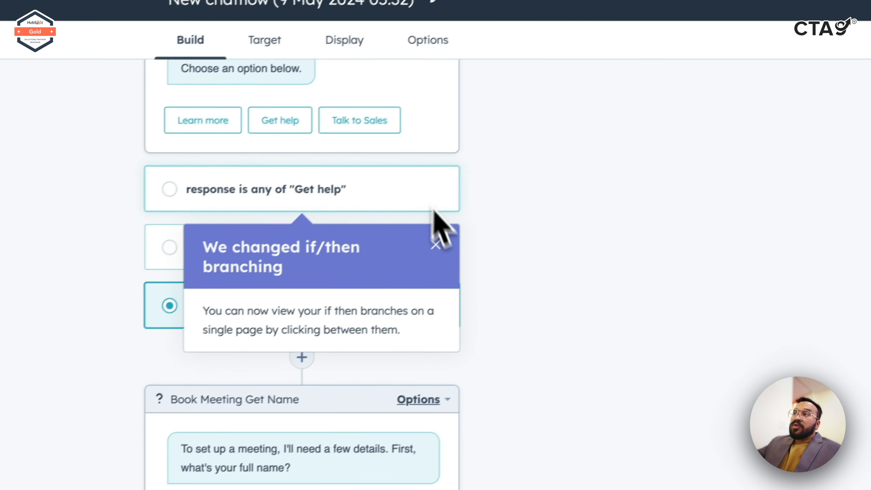
pyautogui.click(566, 179)
pyautogui.scroll(-10, 418, 278)
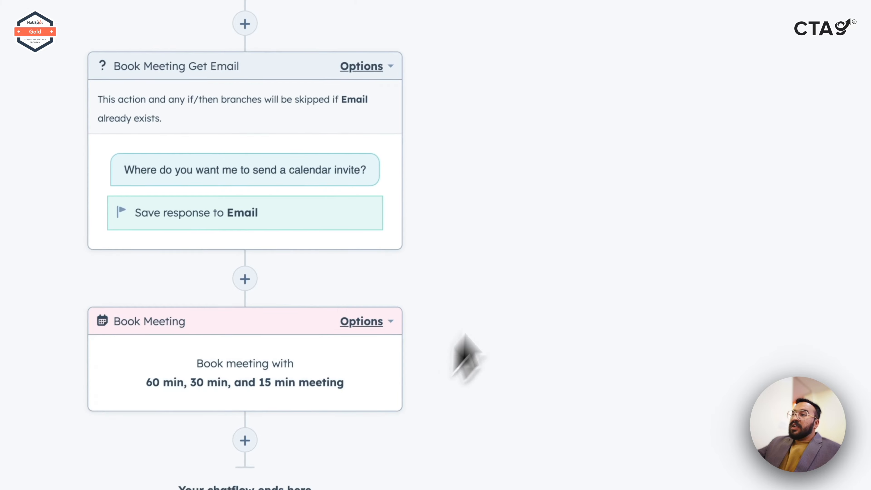
# Turn on the Concierge bot chatflow and open its live preview
pyautogui.scroll(15, 534, 218)
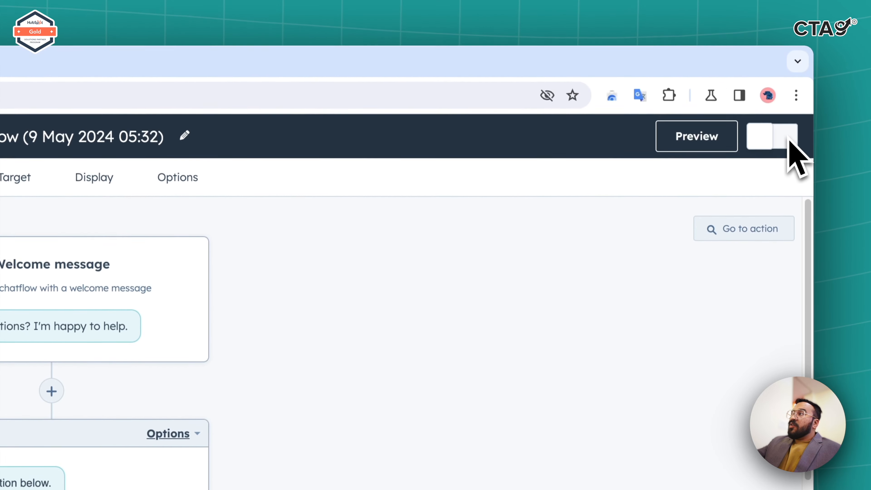
pyautogui.click(789, 139)
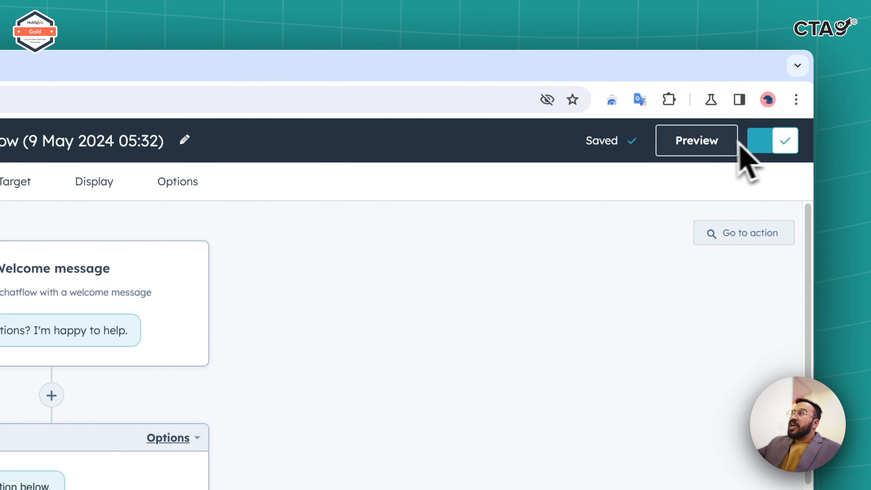
pyautogui.click(730, 147)
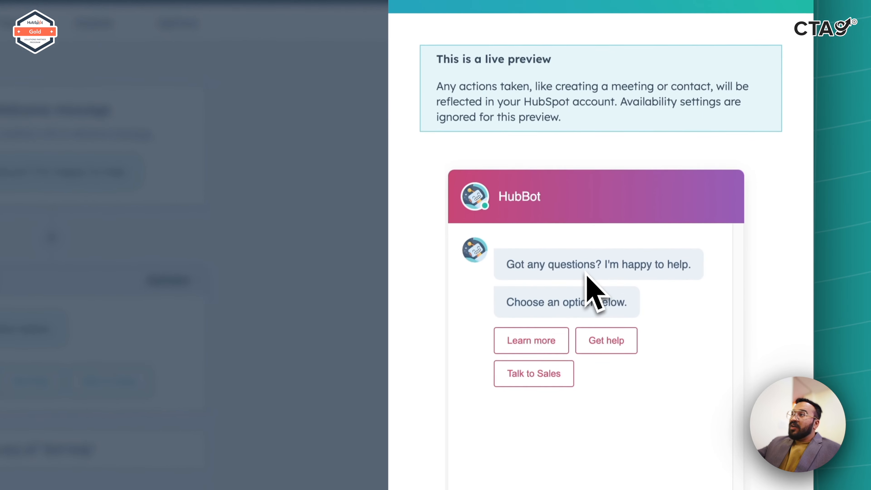